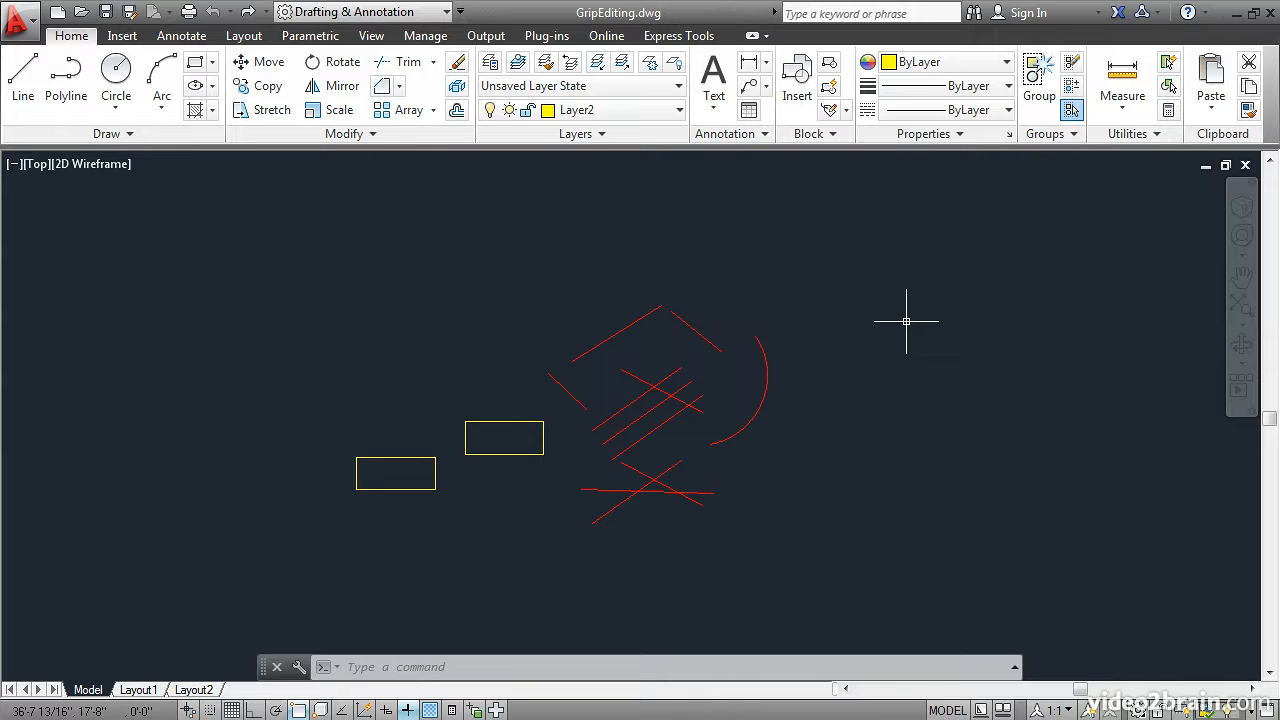
Stretch the upper endpoint of the red arc far to the right into the empty area, keeping its lower endpoint fixed.
left_click(768, 372)
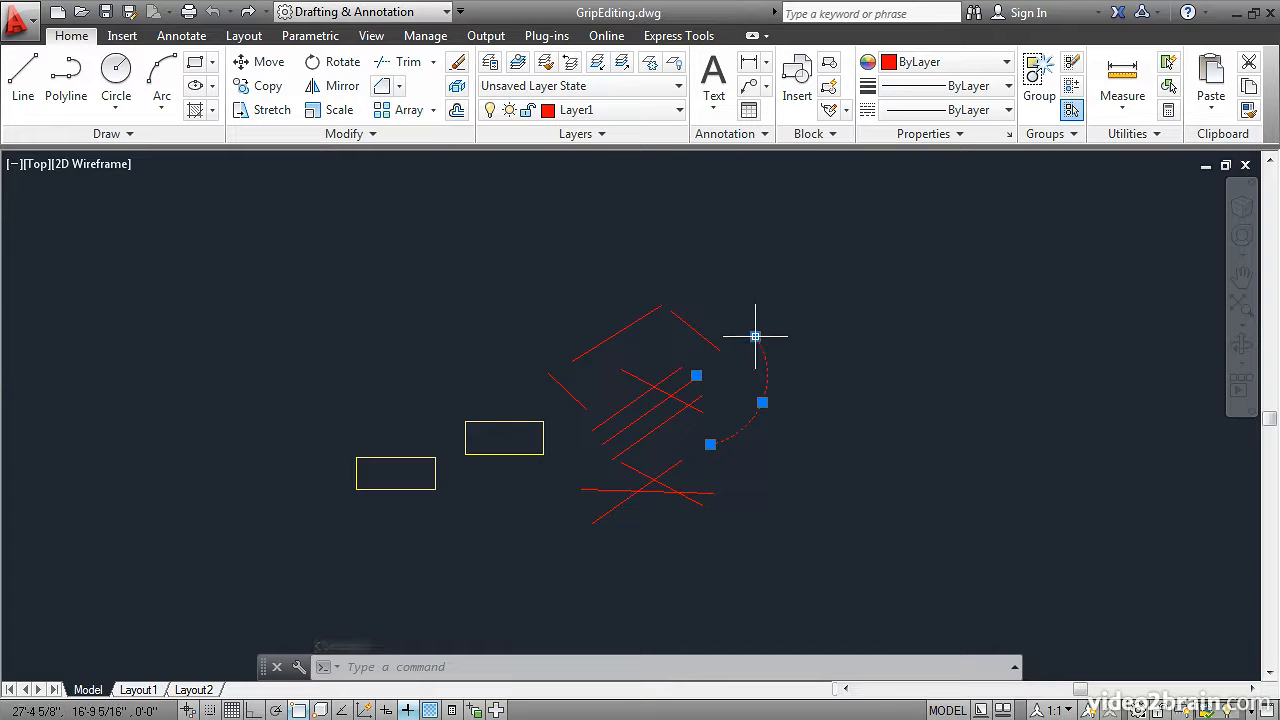
mouse_move(755, 337)
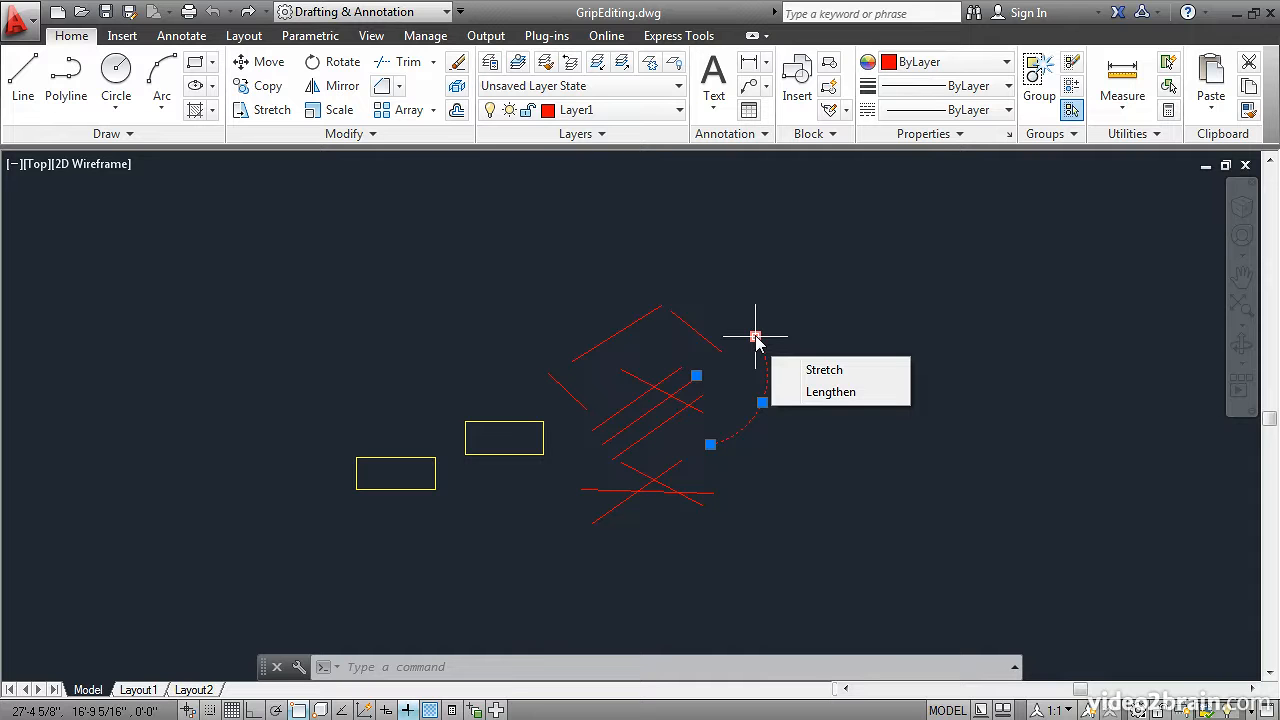
left_click(825, 372)
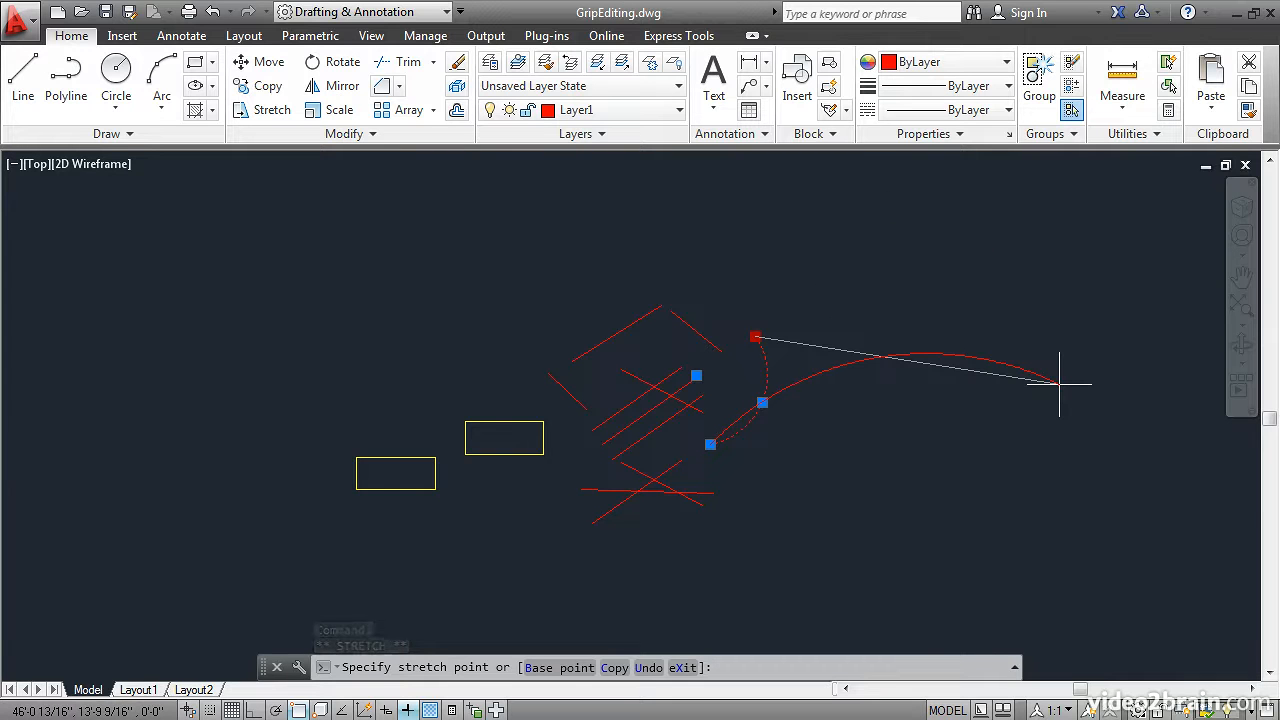
left_click(1059, 383)
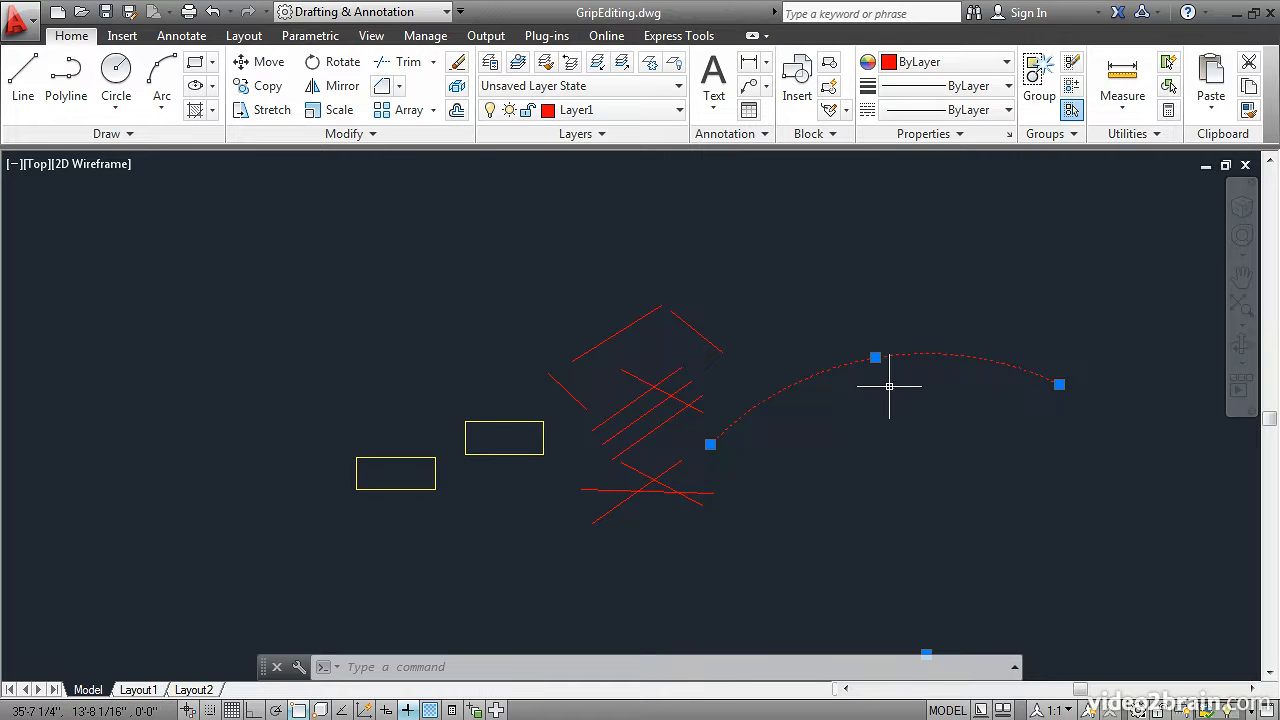
Reduce the arc's radius from its midpoint grip, and use Lengthen on its right end to shorten it to near the arc's crest.
mouse_move(875, 358)
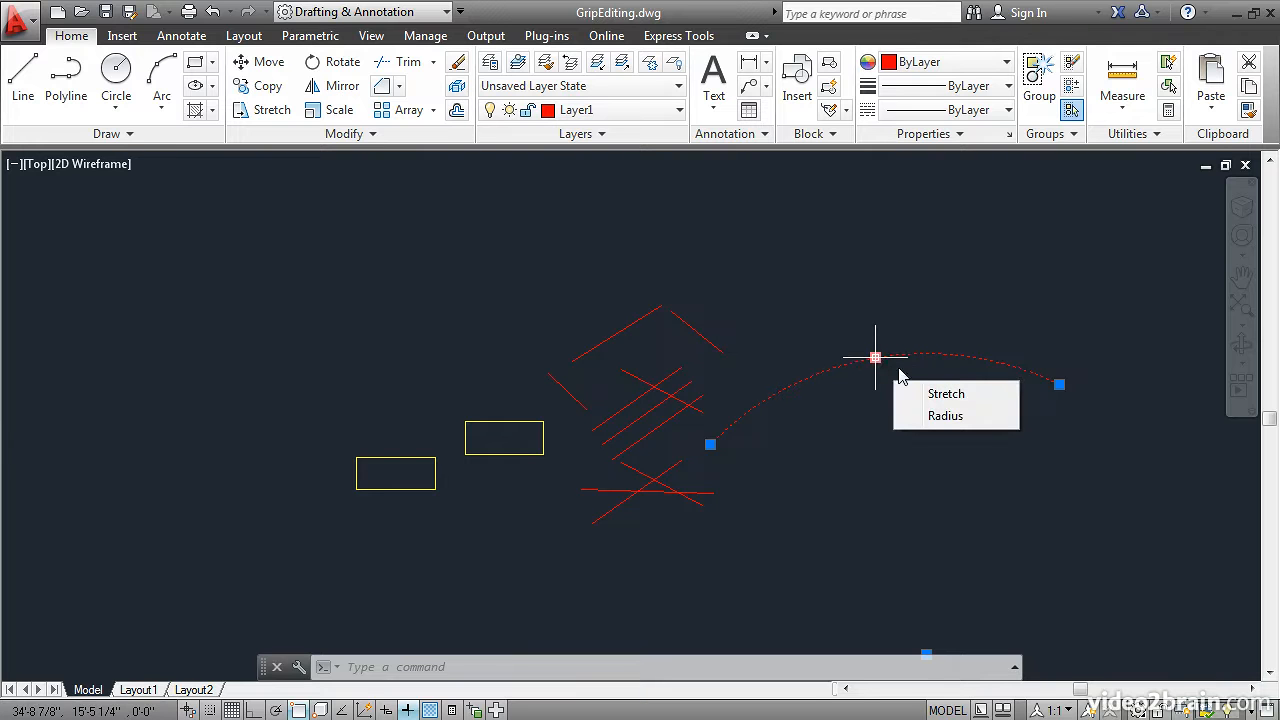
left_click(944, 416)
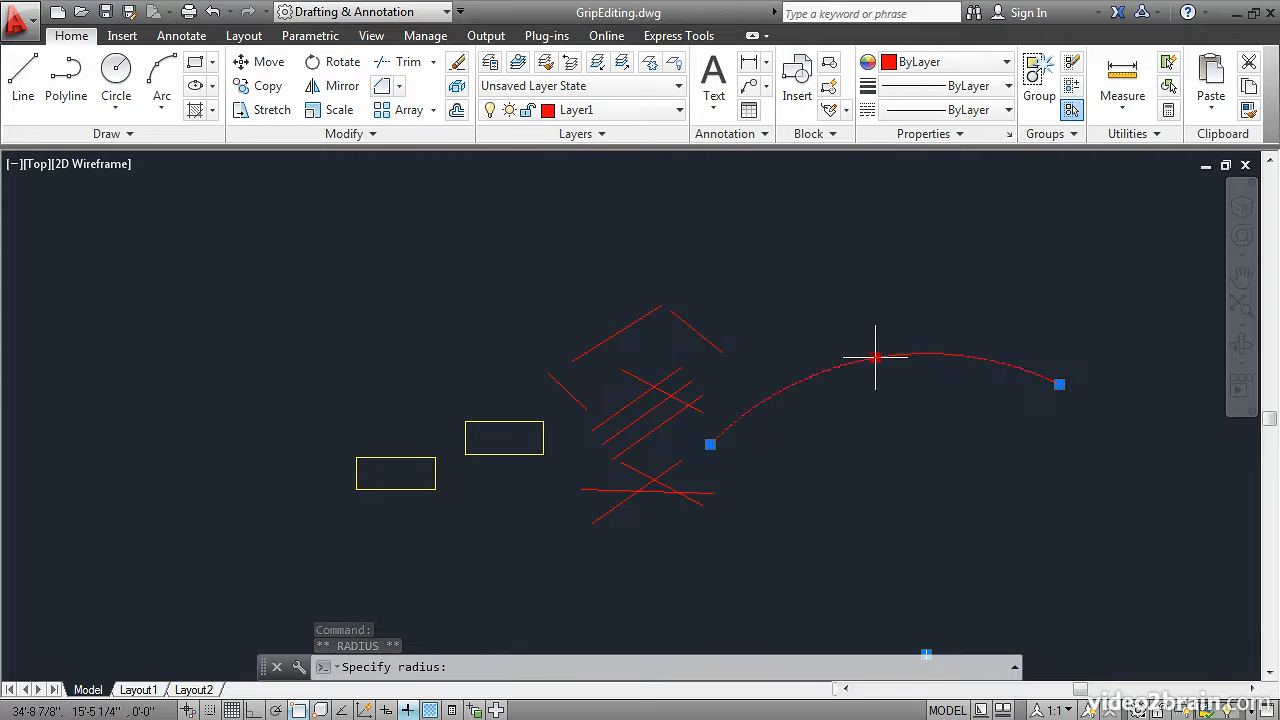
left_click(895, 453)
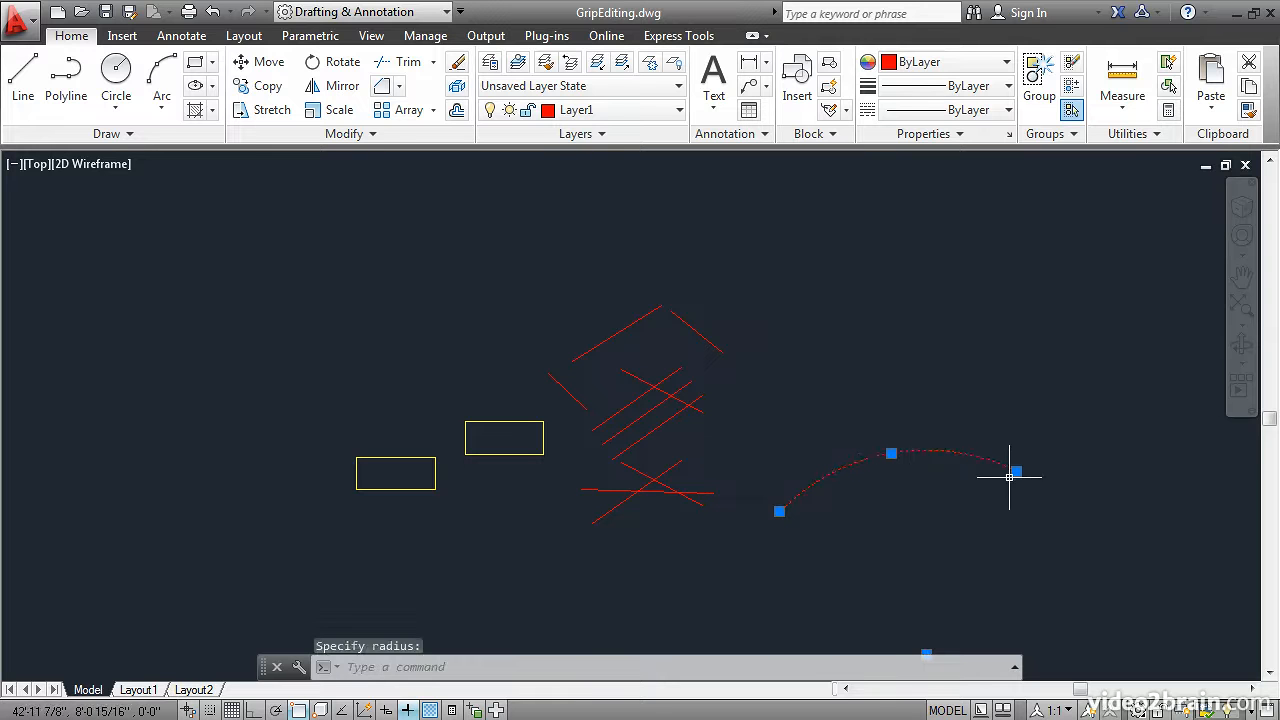
mouse_move(1016, 471)
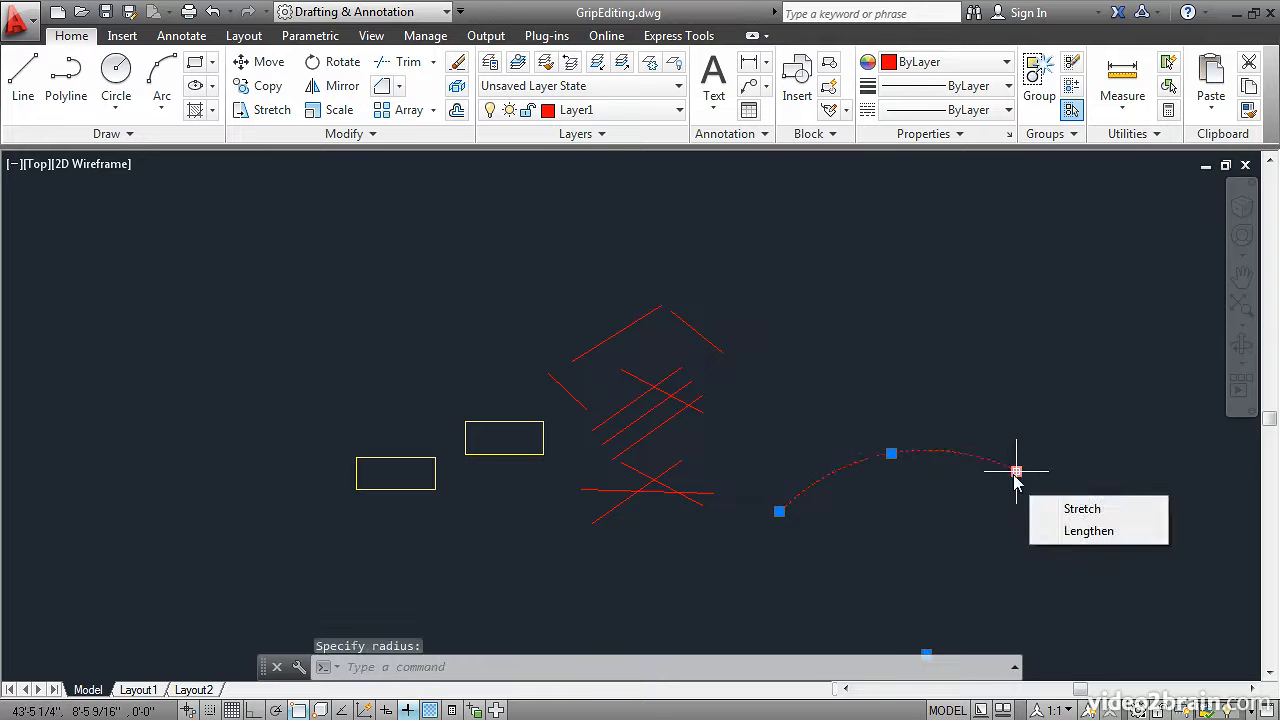
left_click(1075, 530)
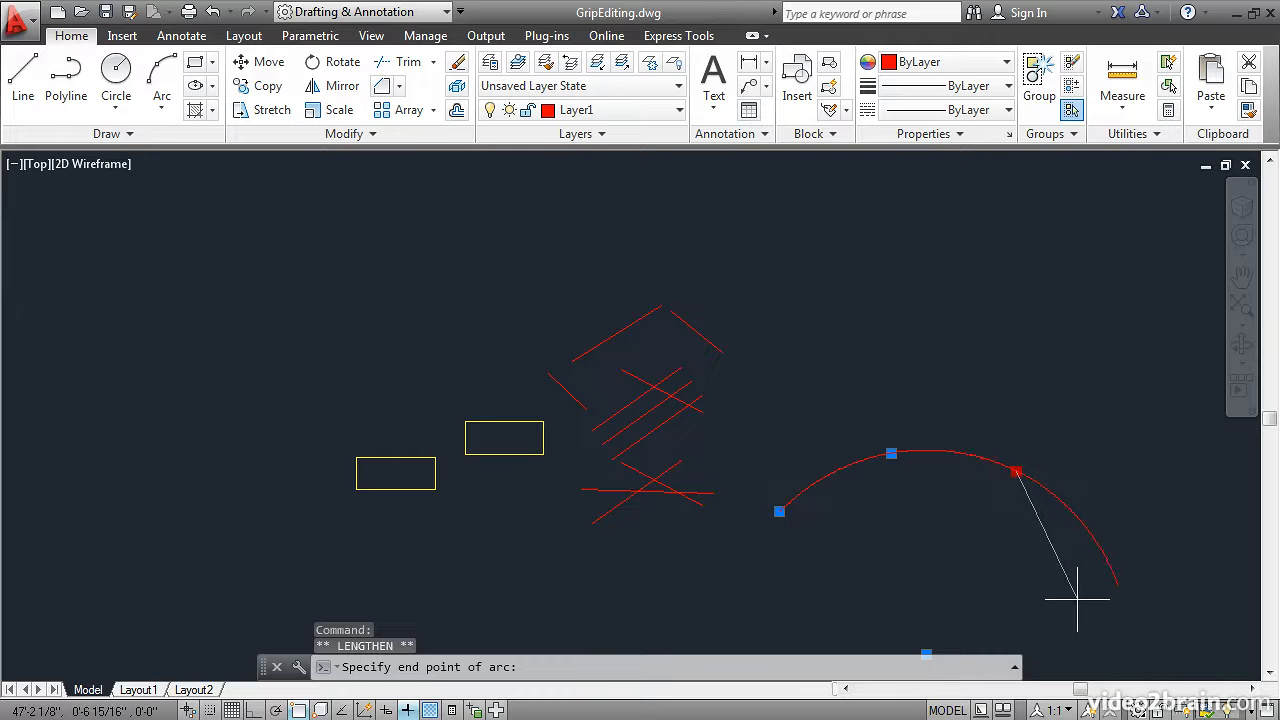
left_click(924, 530)
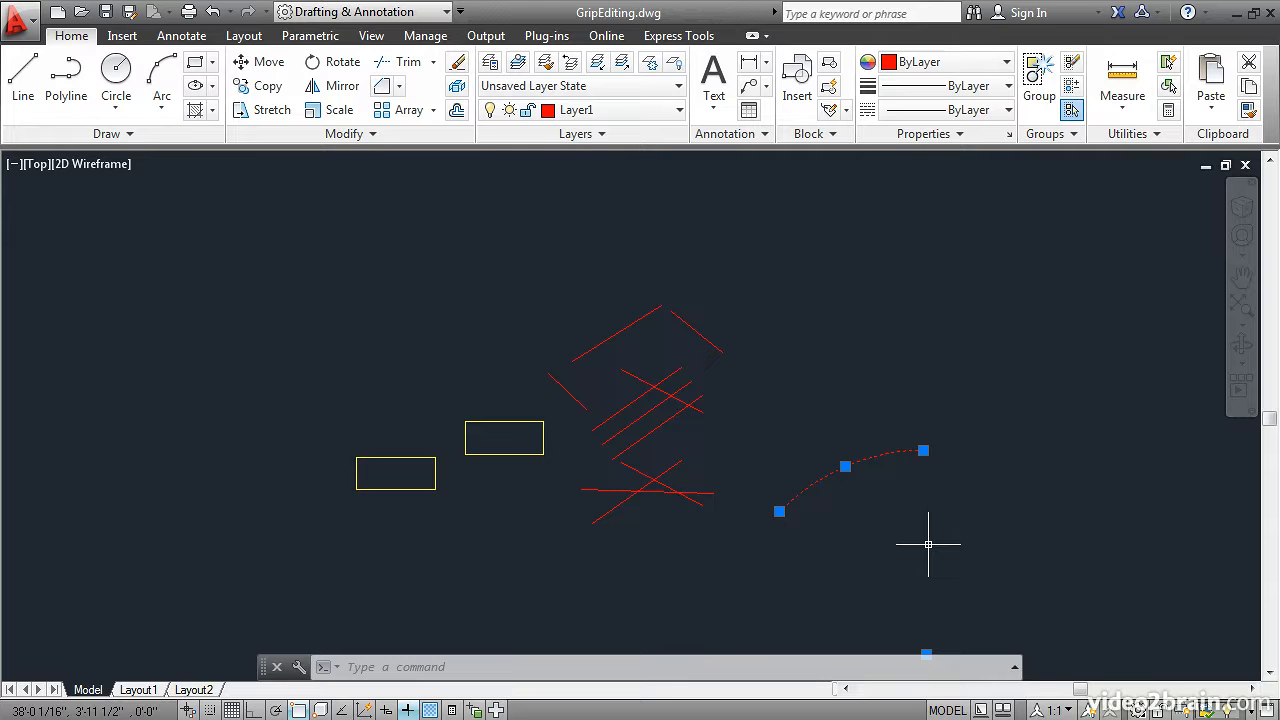
Rotate the arc about its right endpoint so it extends down and to the right of that point.
left_click(923, 451)
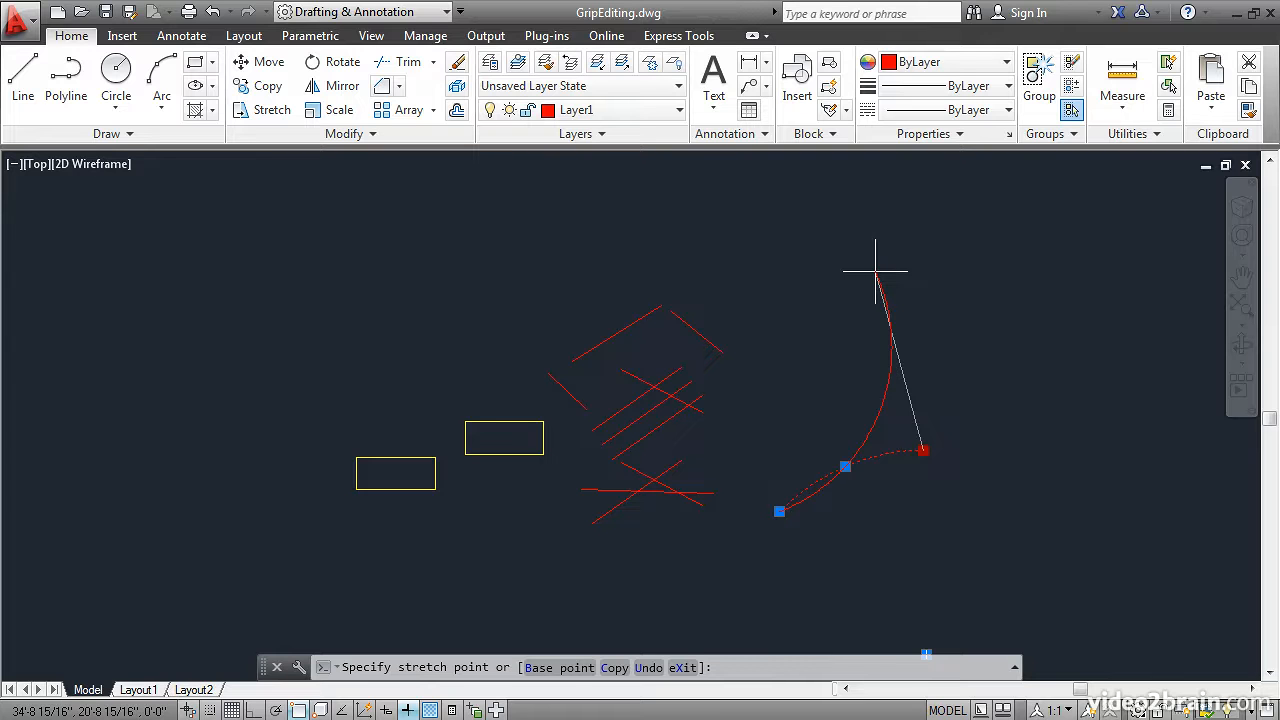
key("space")
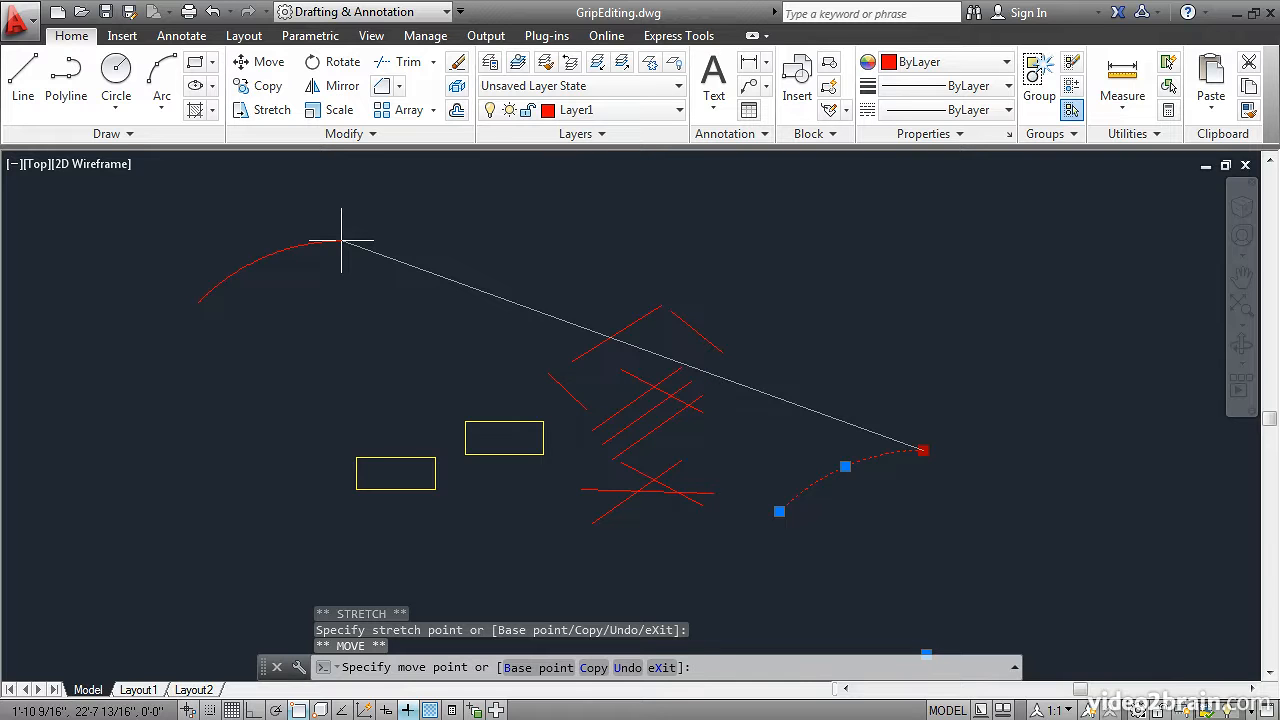
key("space")
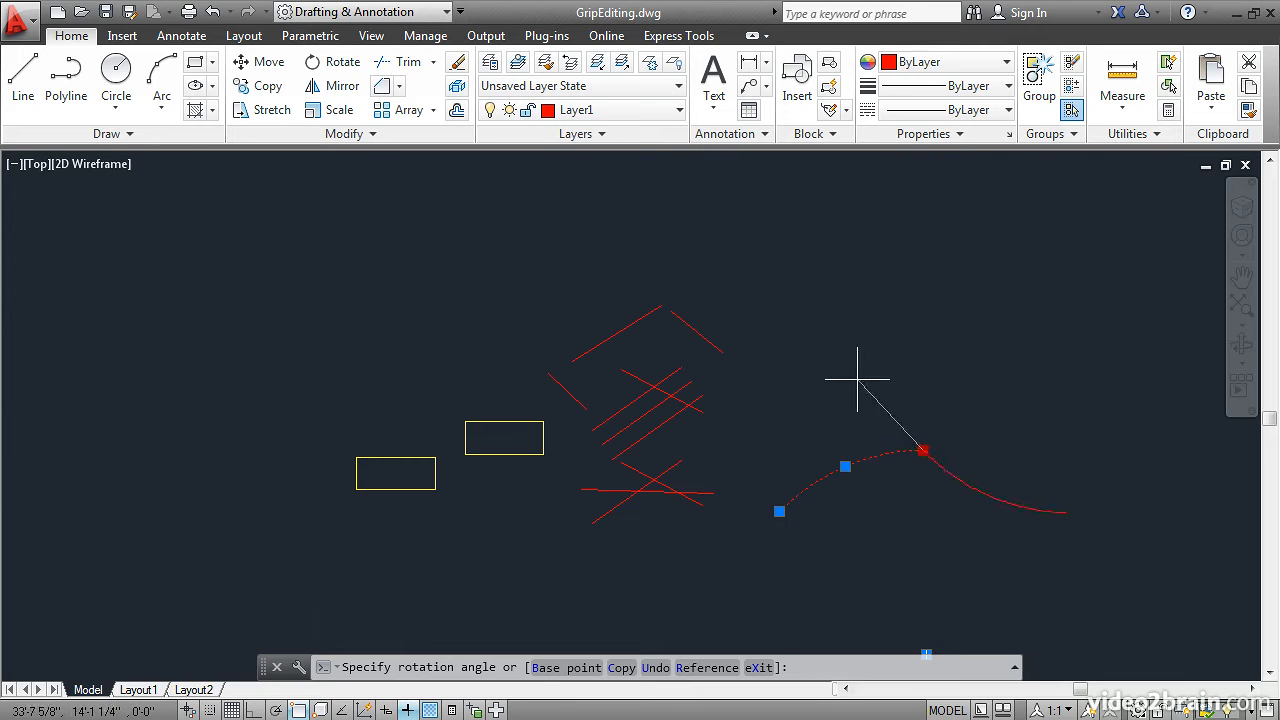
key("Escape")
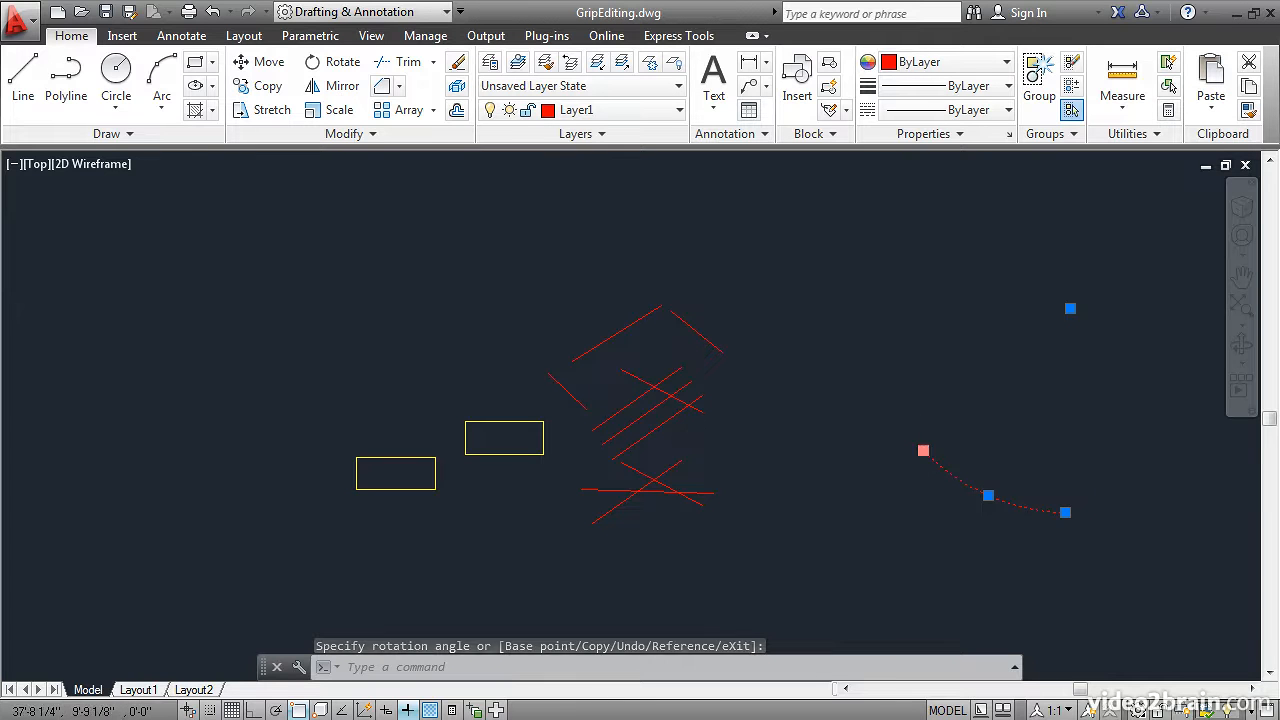
Move the arc by its upper-left endpoint to the empty area above and left of the yellow rectangles.
left_click(923, 450)
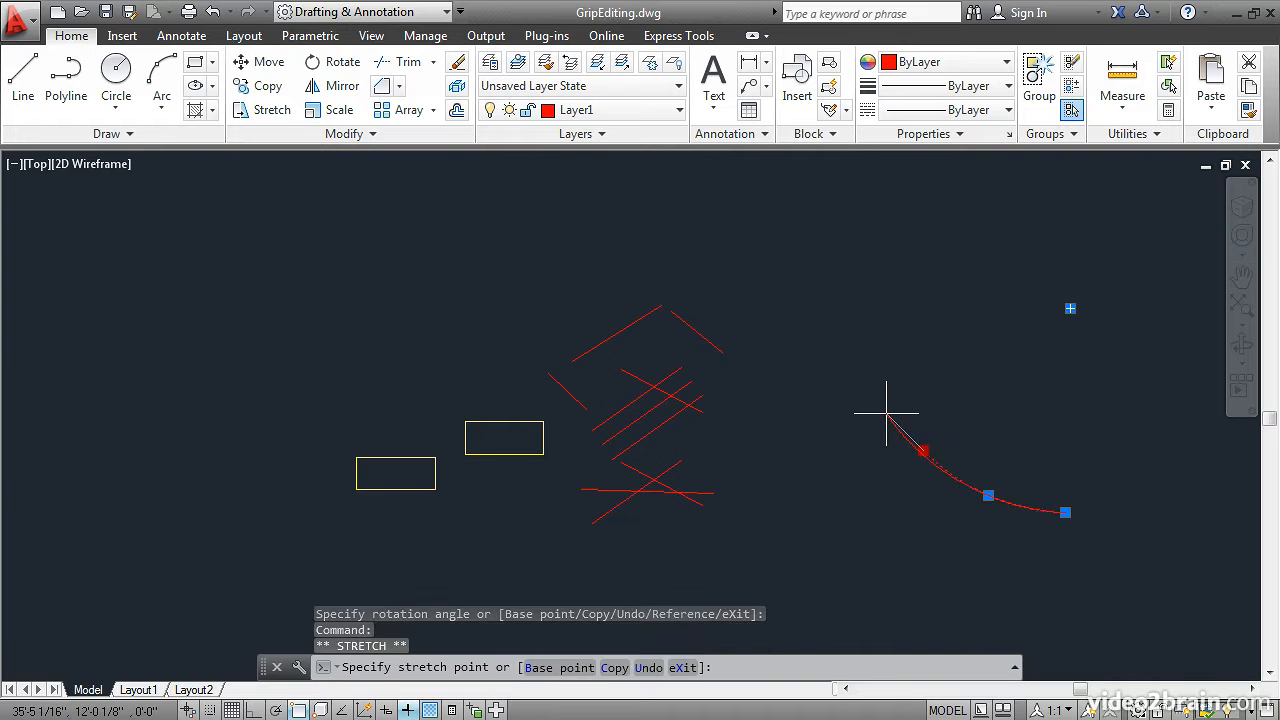
key("space")
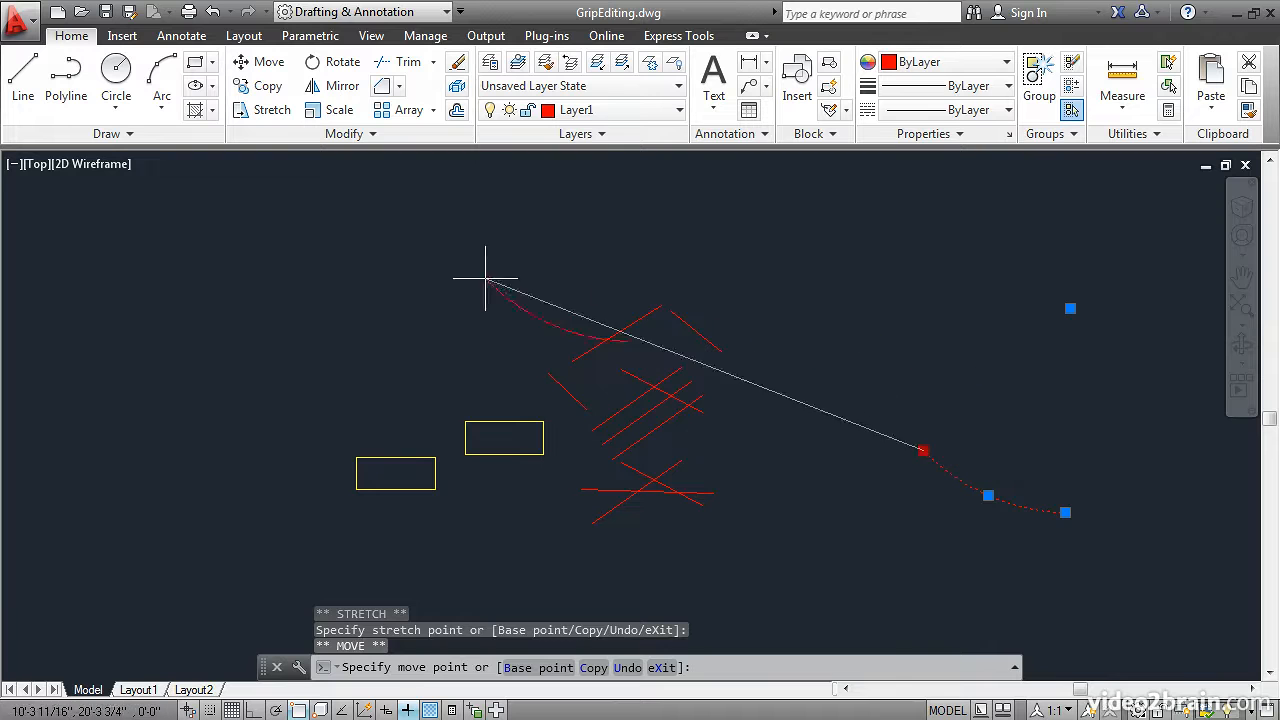
left_click(230, 229)
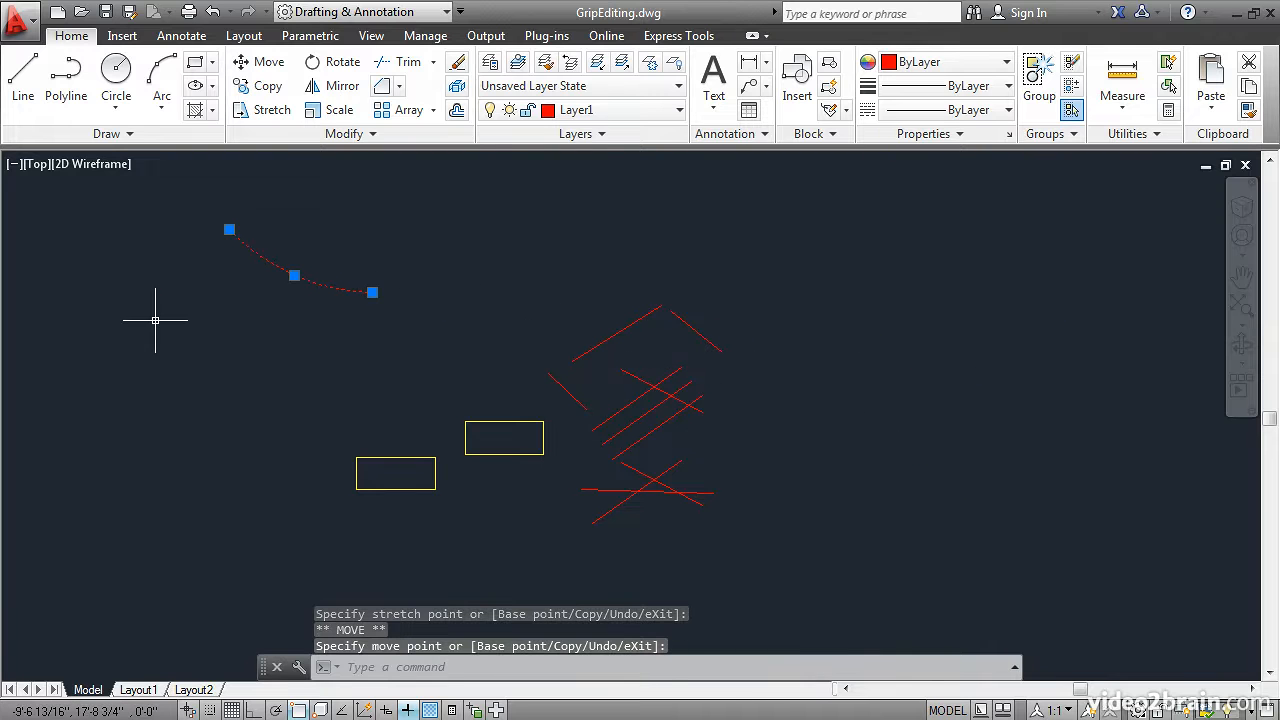
Scale the arc by a factor of .5 from its lower-right endpoint using grip editing.
left_click(372, 293)
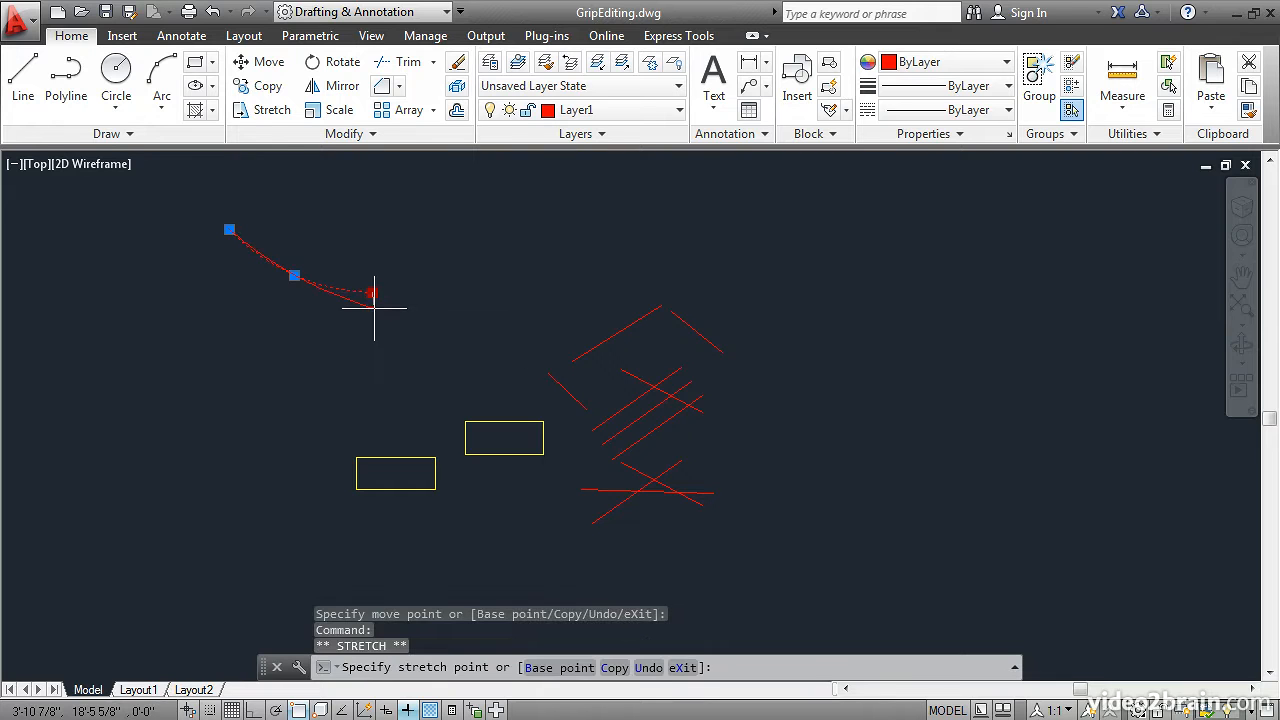
key("space")
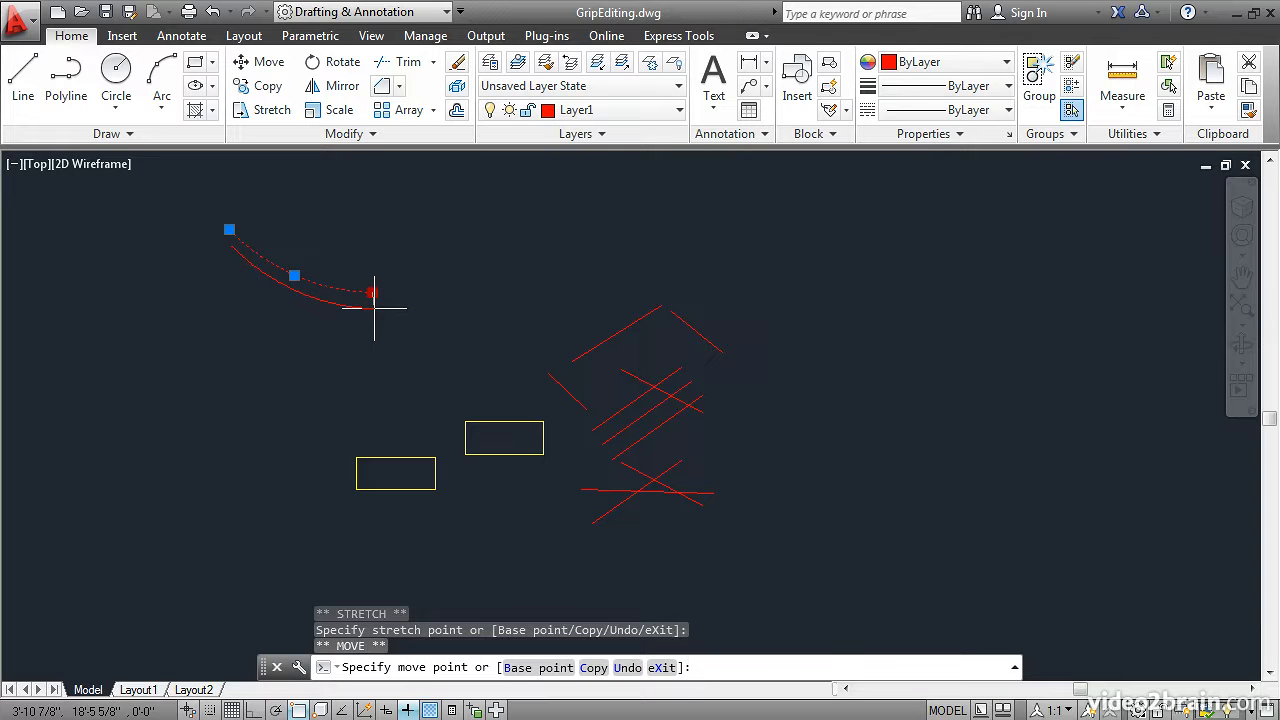
key("space")
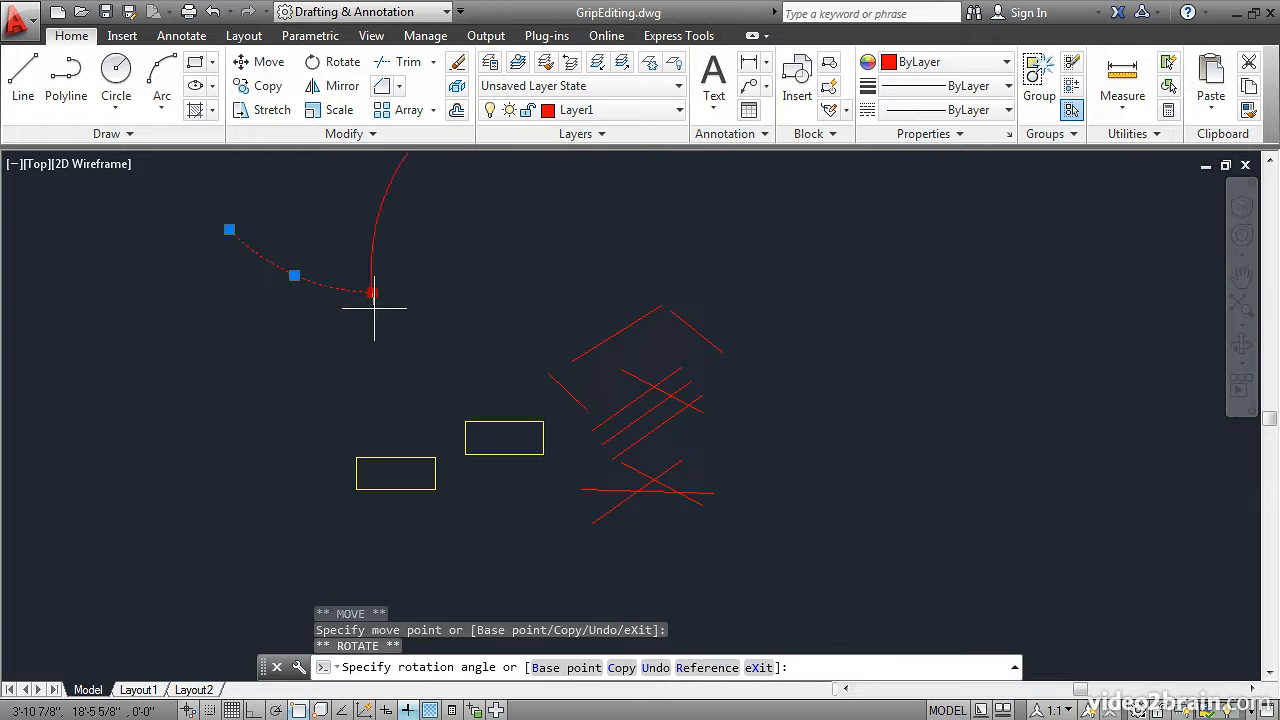
key("space")
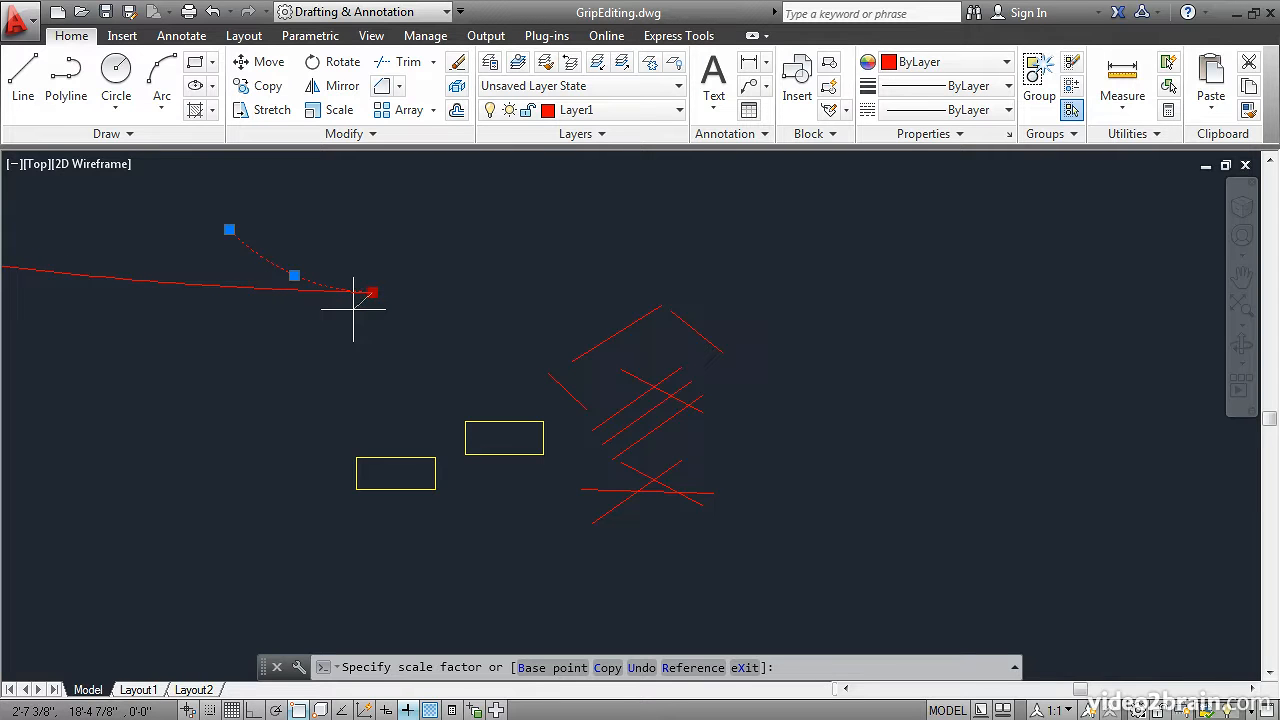
type(".")
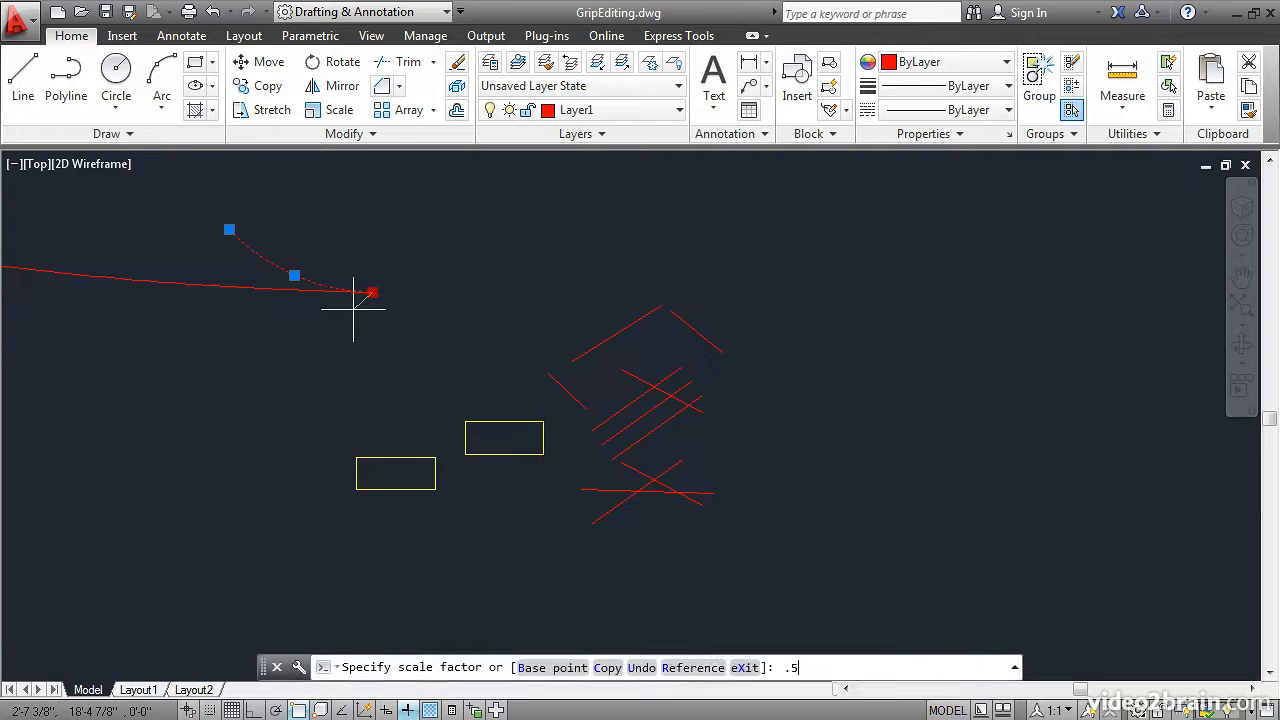
type("5")
key("Return")
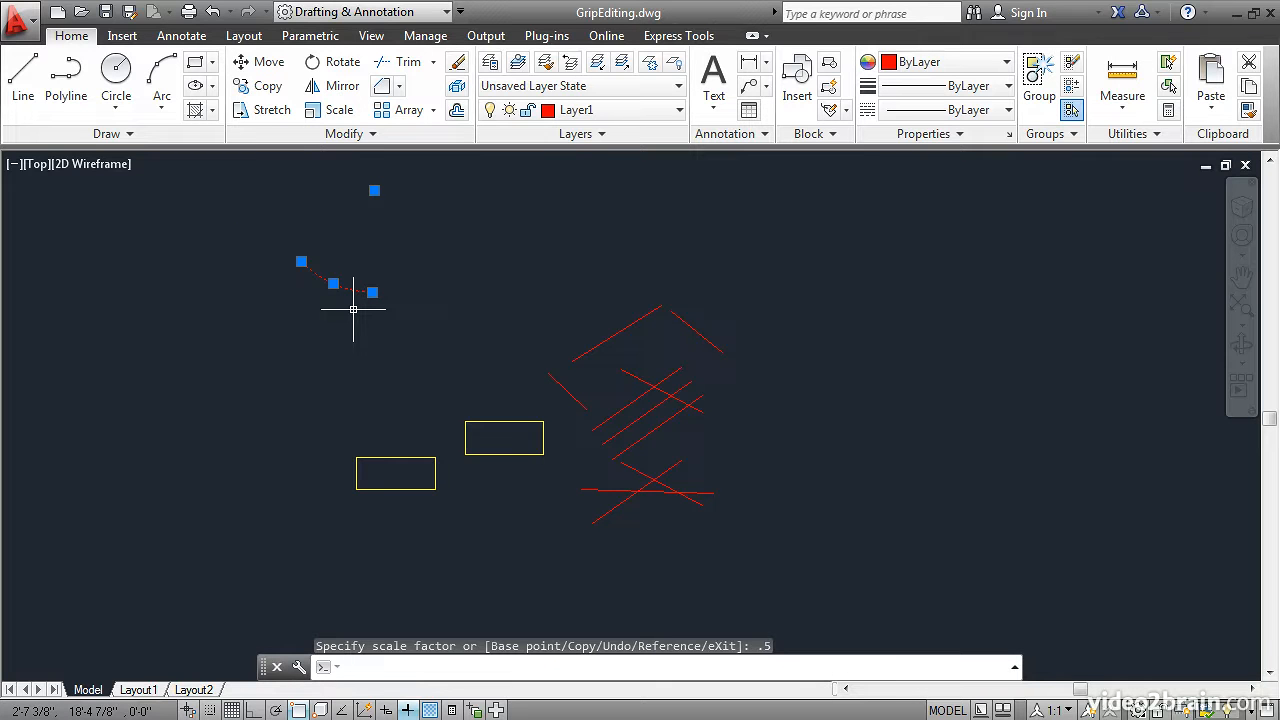
Mirror the arc across a line rising to the right from its lower-right endpoint using grip editing, and clear the selection.
left_click(372, 293)
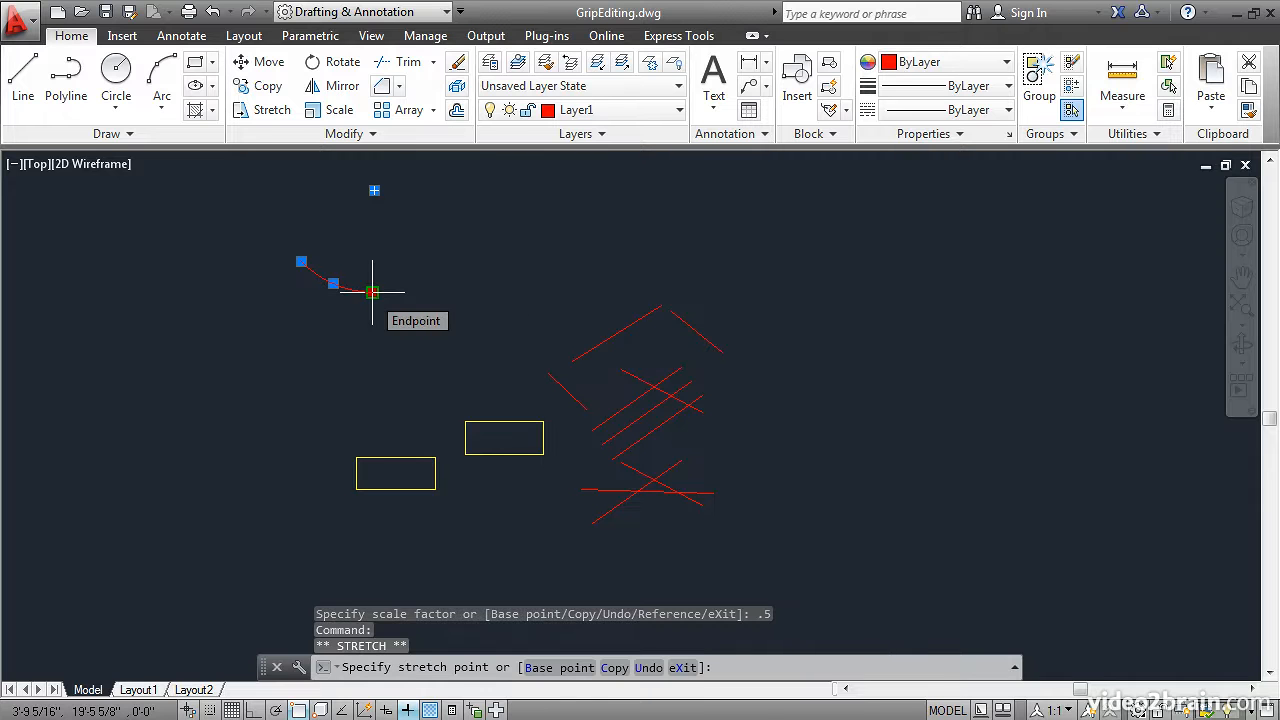
key("space")
key("space")
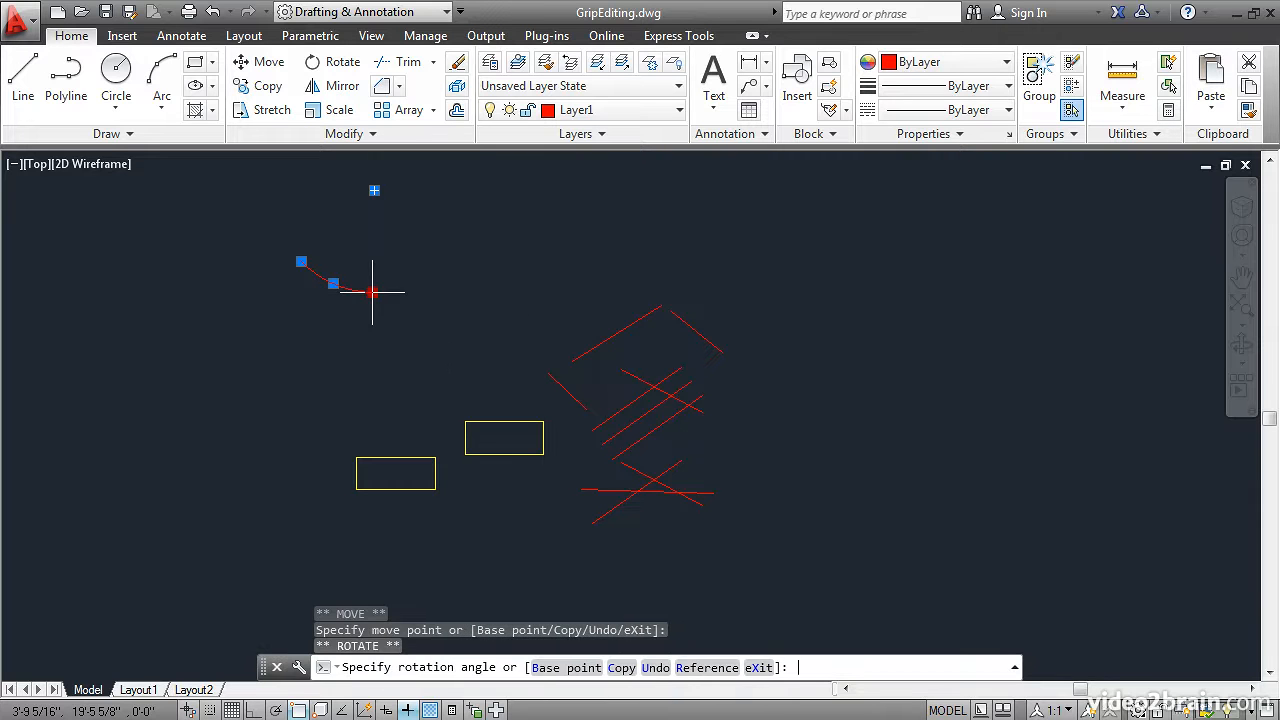
key("space")
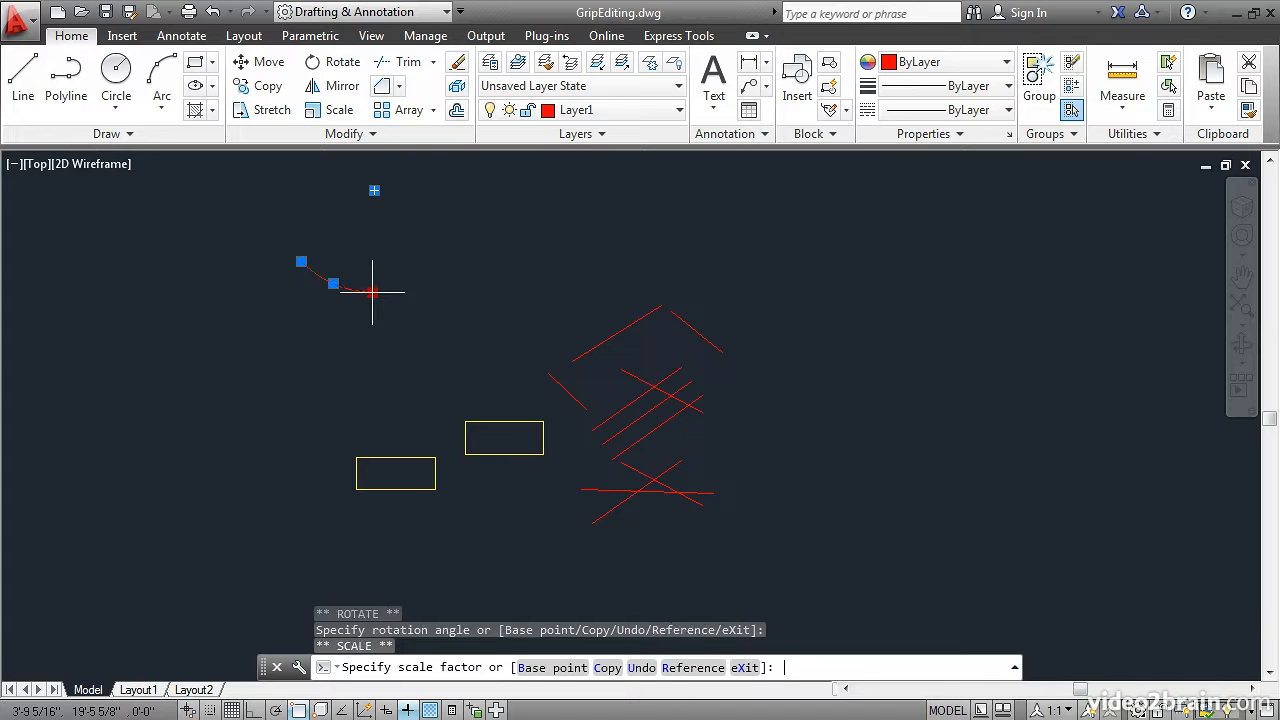
key("space")
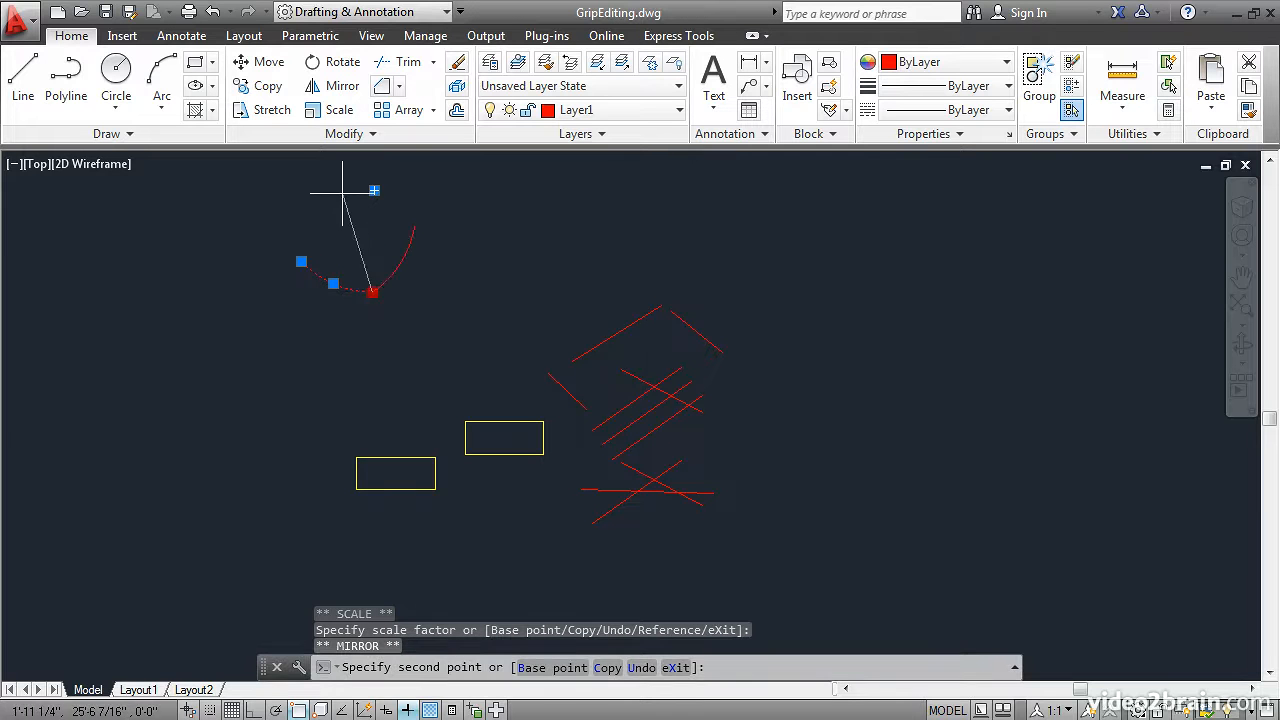
left_click(433, 229)
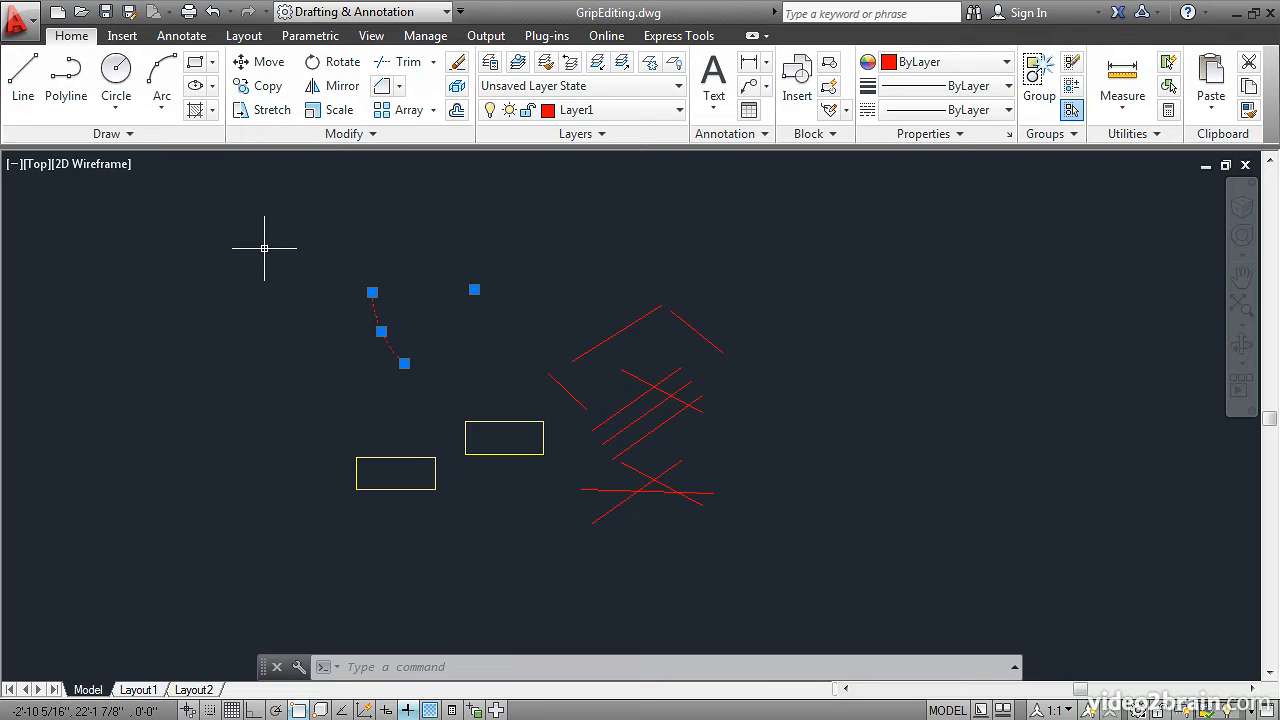
key("Escape")
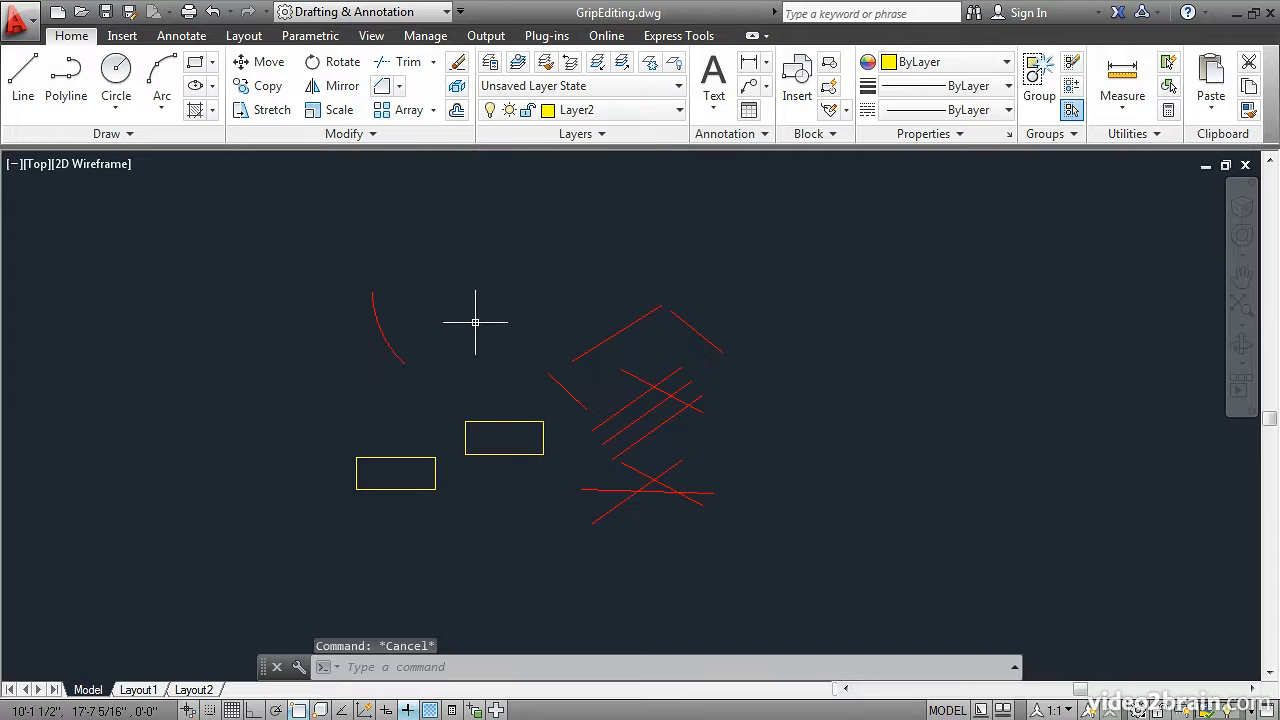
Stretch the top edge of the right yellow rectangle straight up with Ortho on, and convert that edge to an arc bulging upward.
left_click(491, 423)
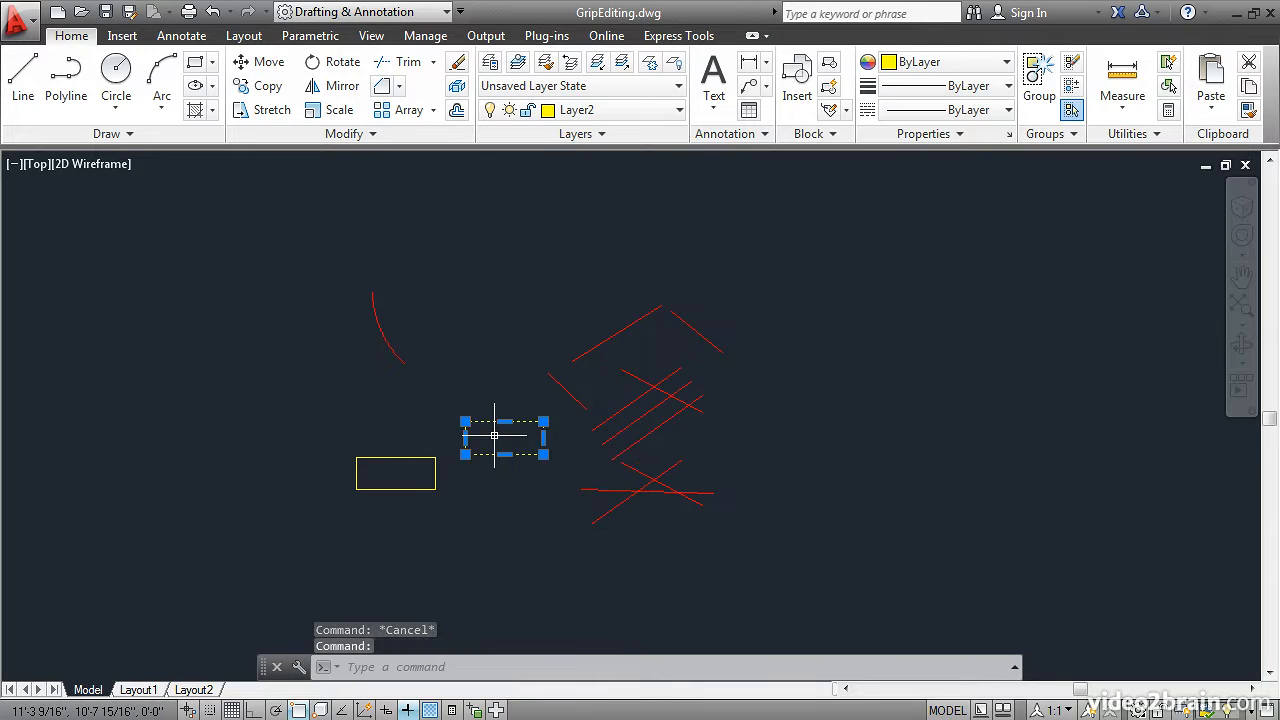
scroll(494, 435, "up", 4)
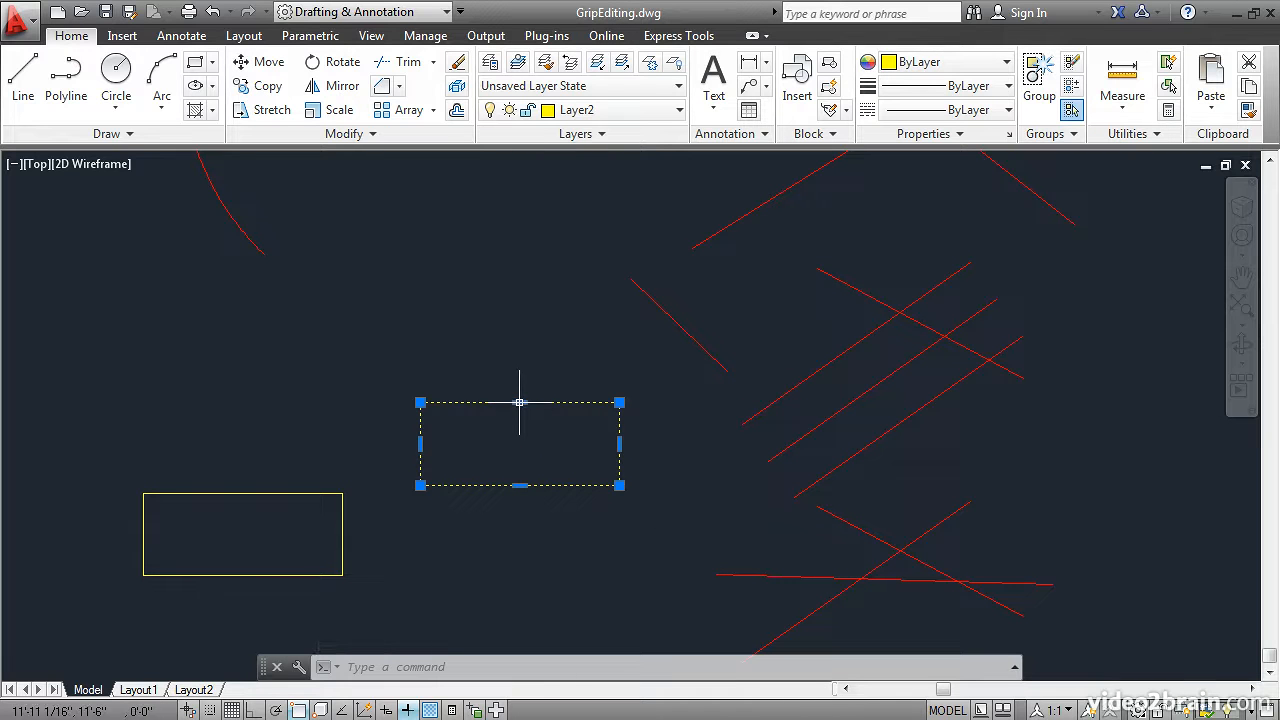
left_click(520, 403)
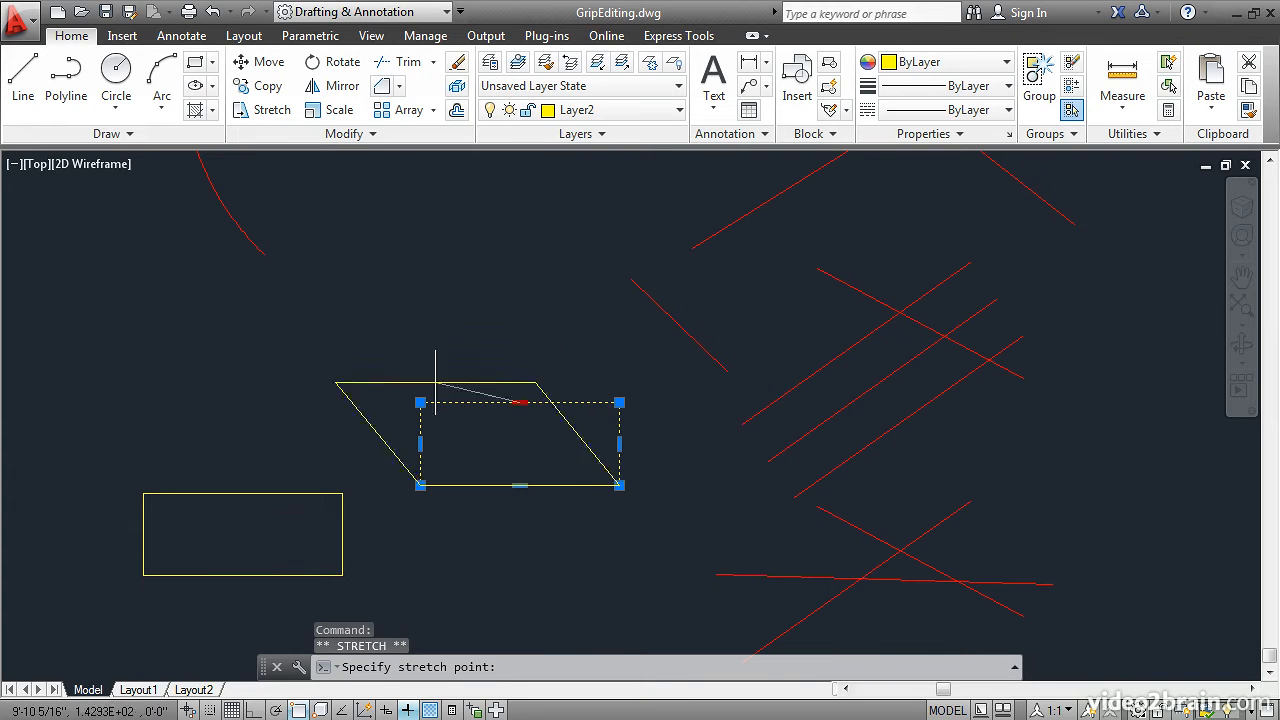
key("F8")
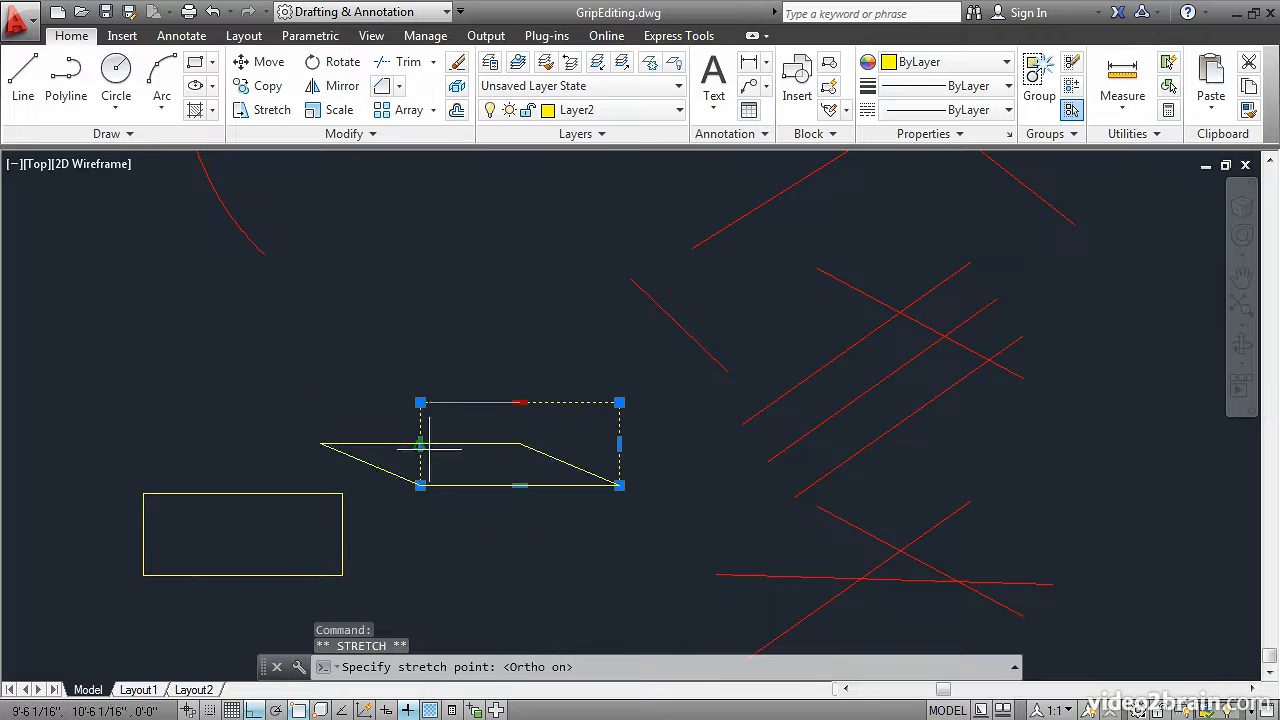
left_click(520, 327)
mouse_move(519, 328)
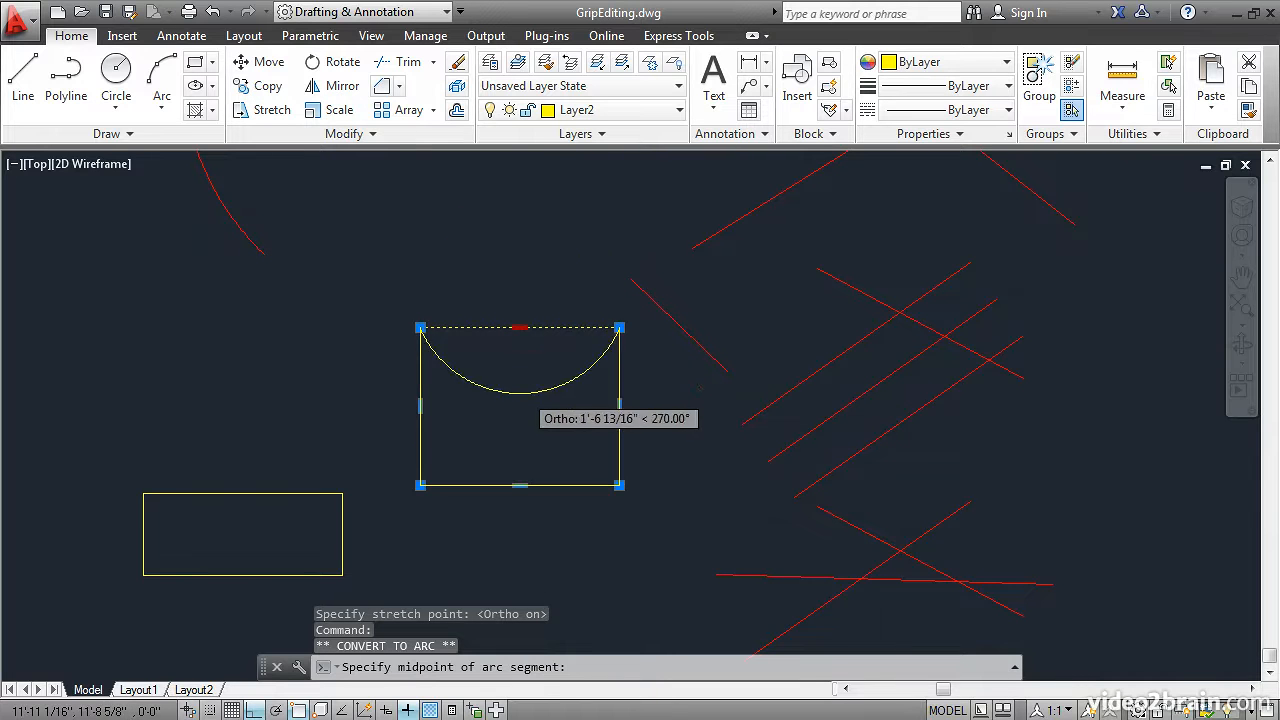
left_click(522, 262)
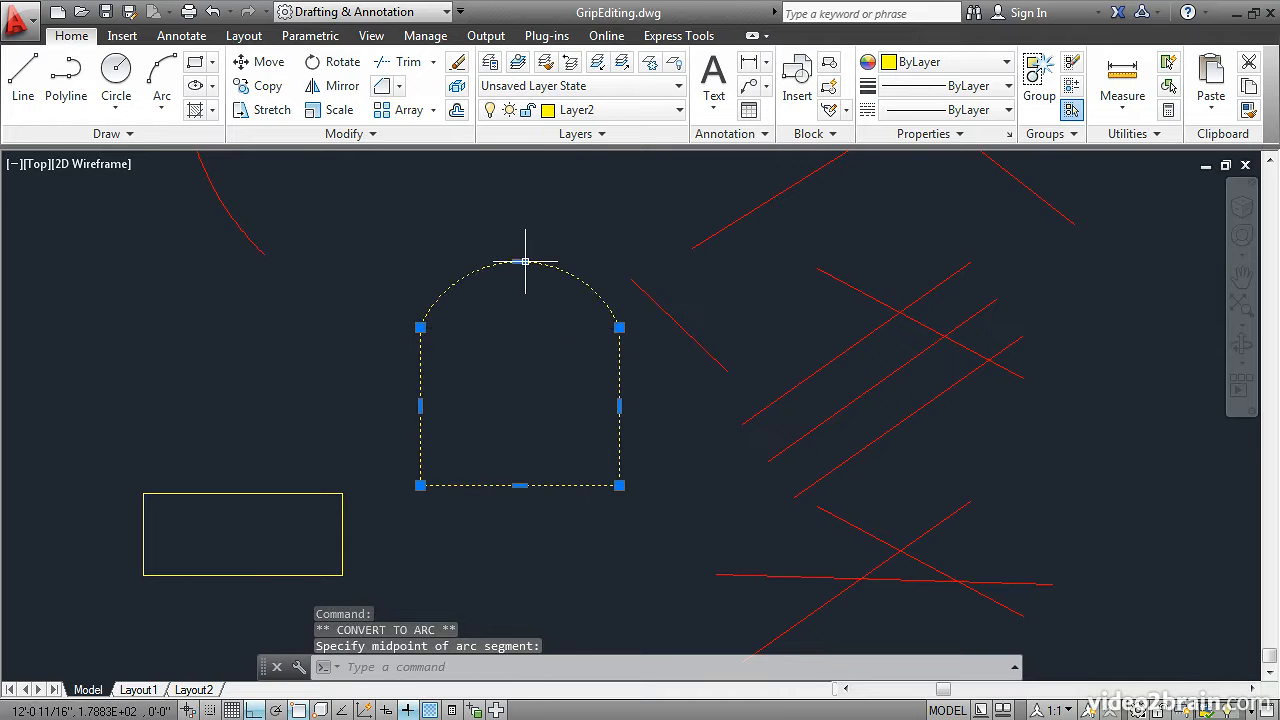
Add a vertex to the right shape's top arc, placed midway between the arc's endpoints at their level, and clear the selection.
mouse_move(520, 262)
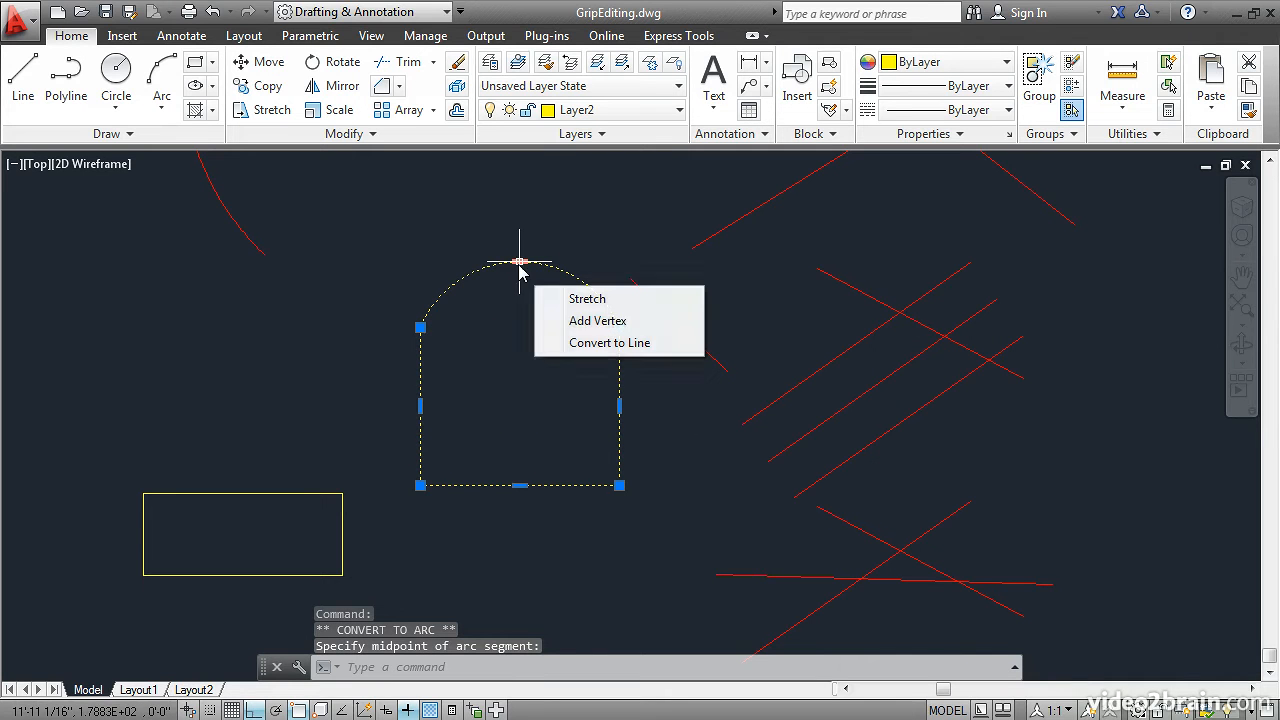
left_click(569, 321)
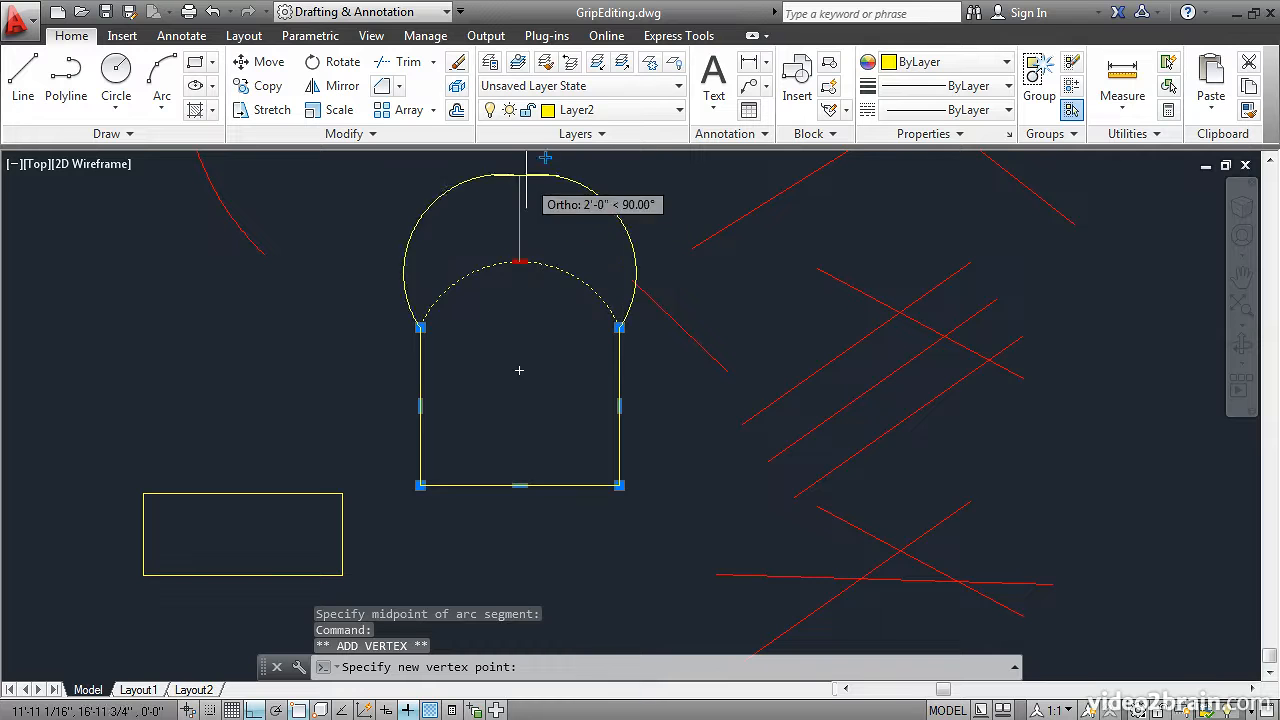
left_click(521, 327)
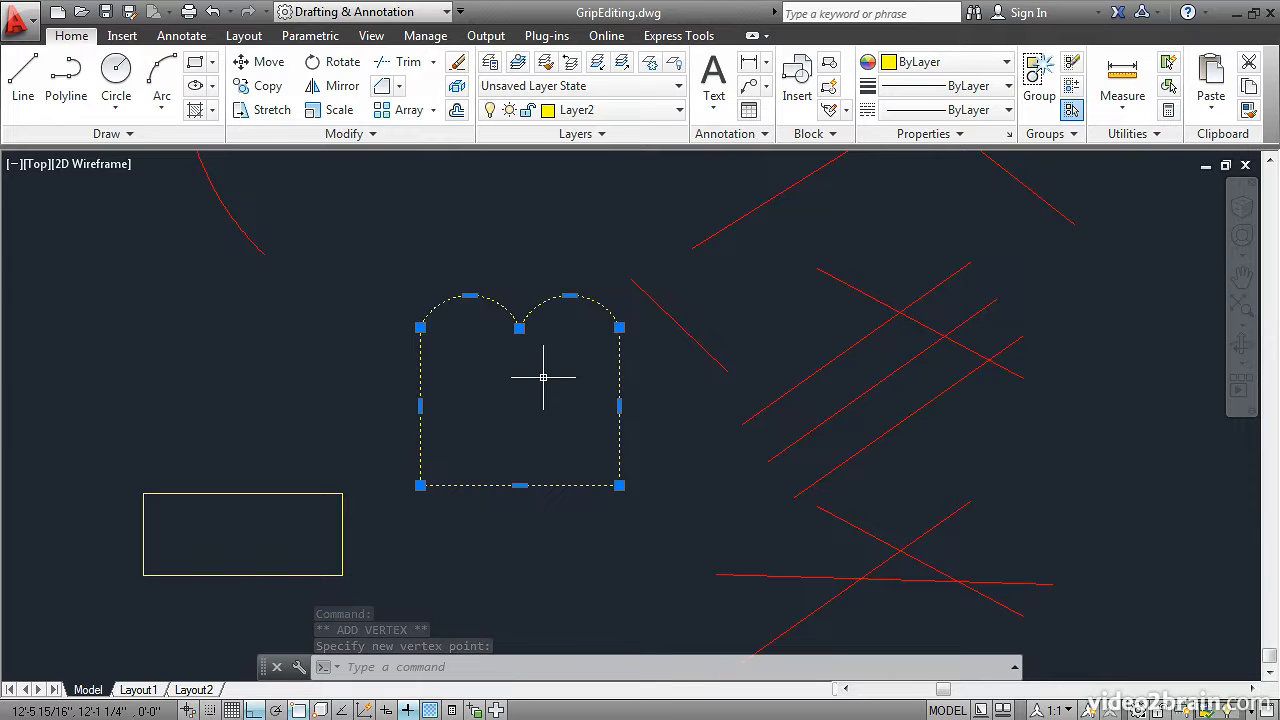
key("Escape")
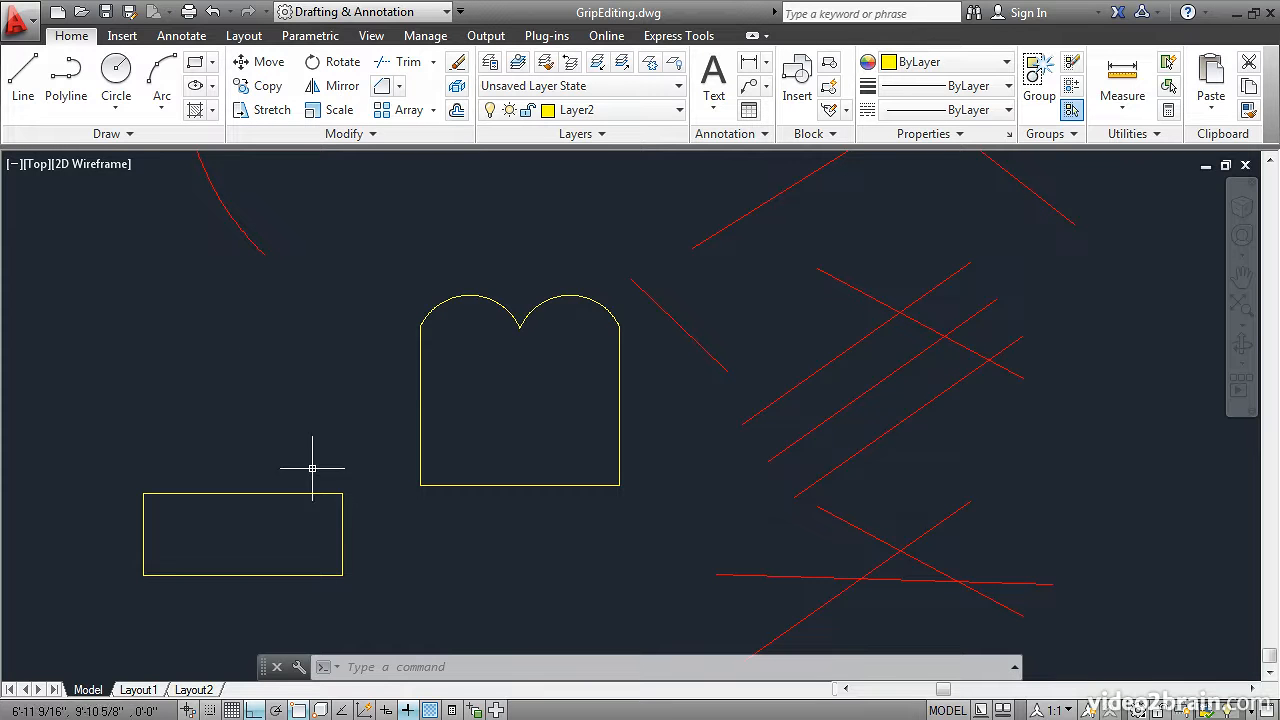
Select the left rectangle's top and side lines, stretch both upper corner grips together straight up to make it taller, and clear the selection.
left_click(366, 523)
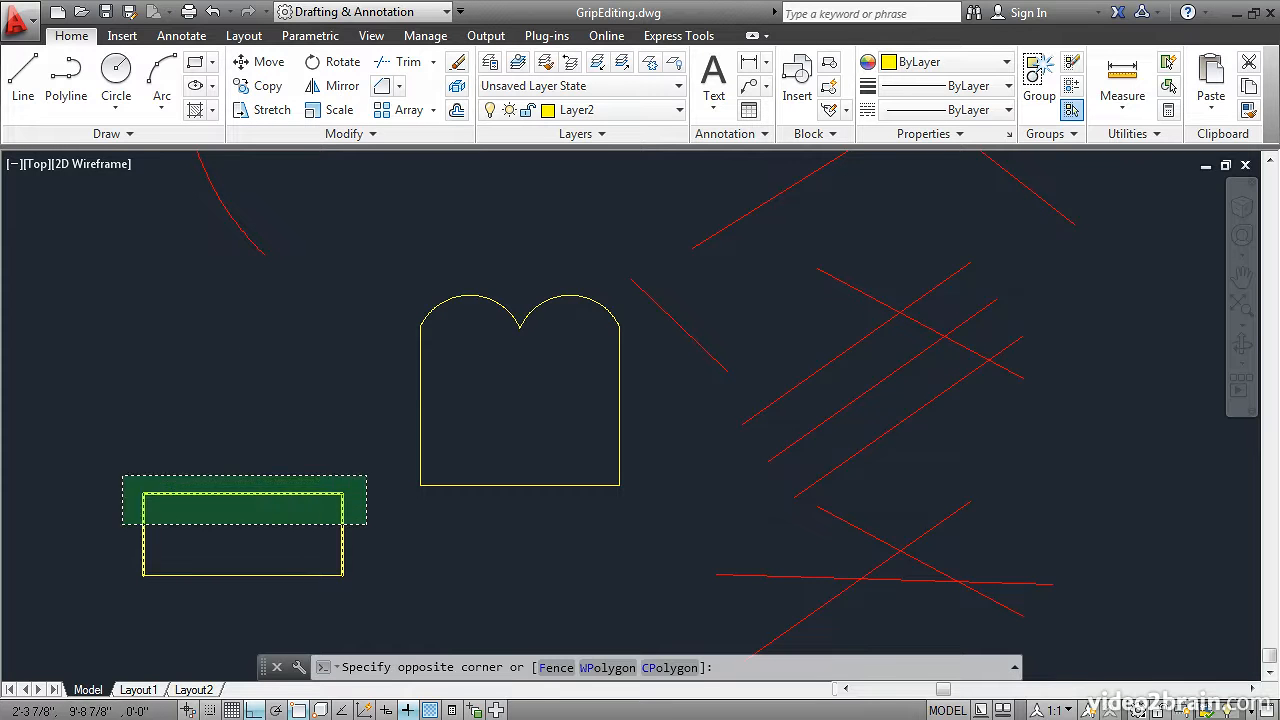
left_click(116, 467)
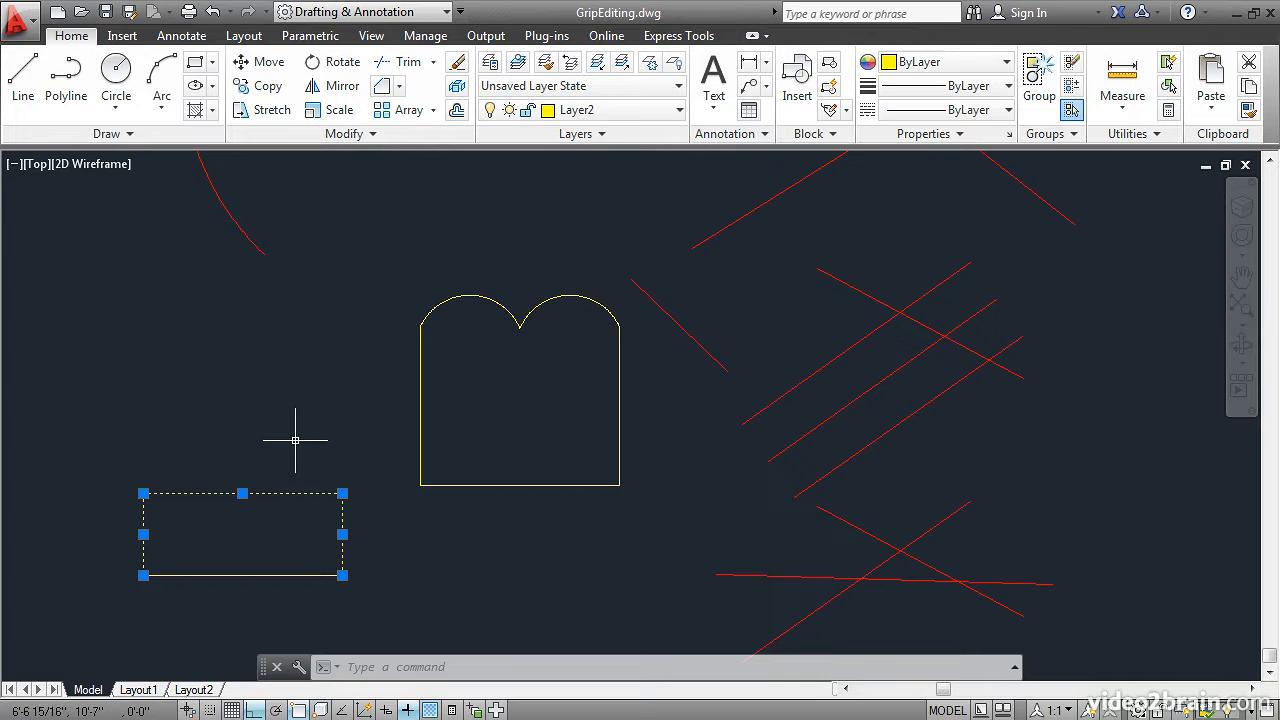
left_click(342, 493, "shift")
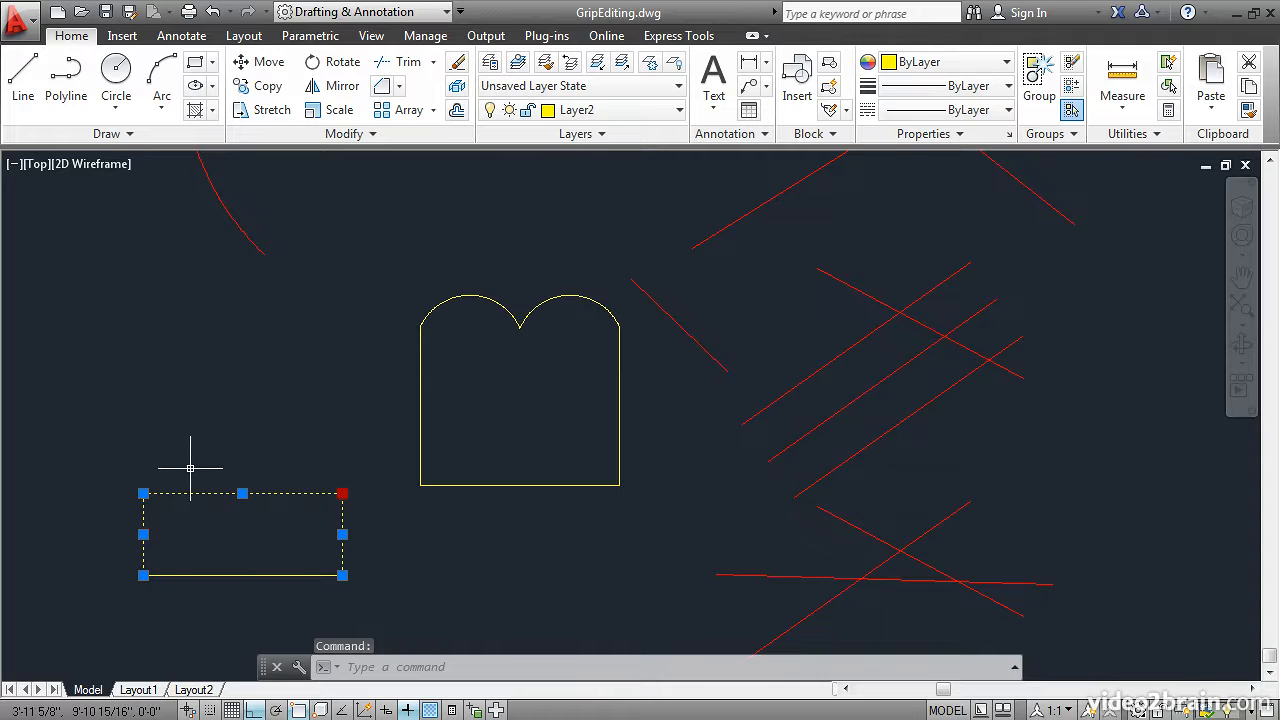
left_click(143, 493, "shift")
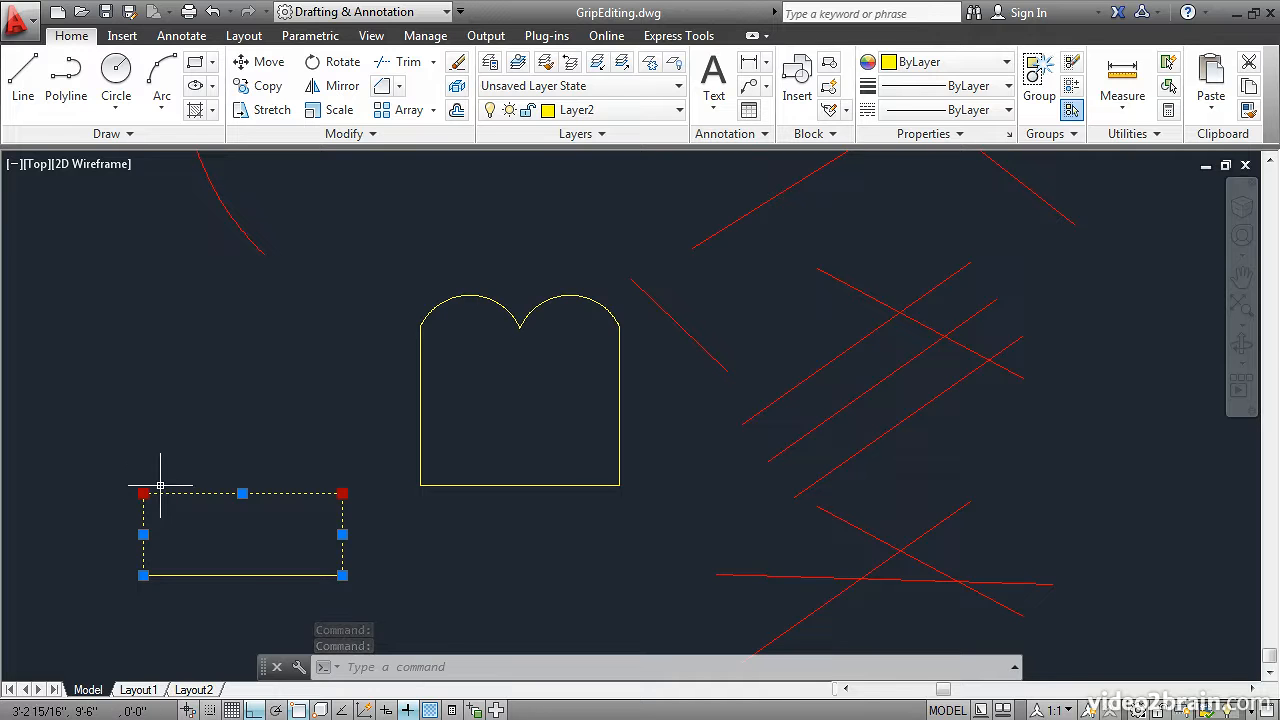
left_click(143, 493)
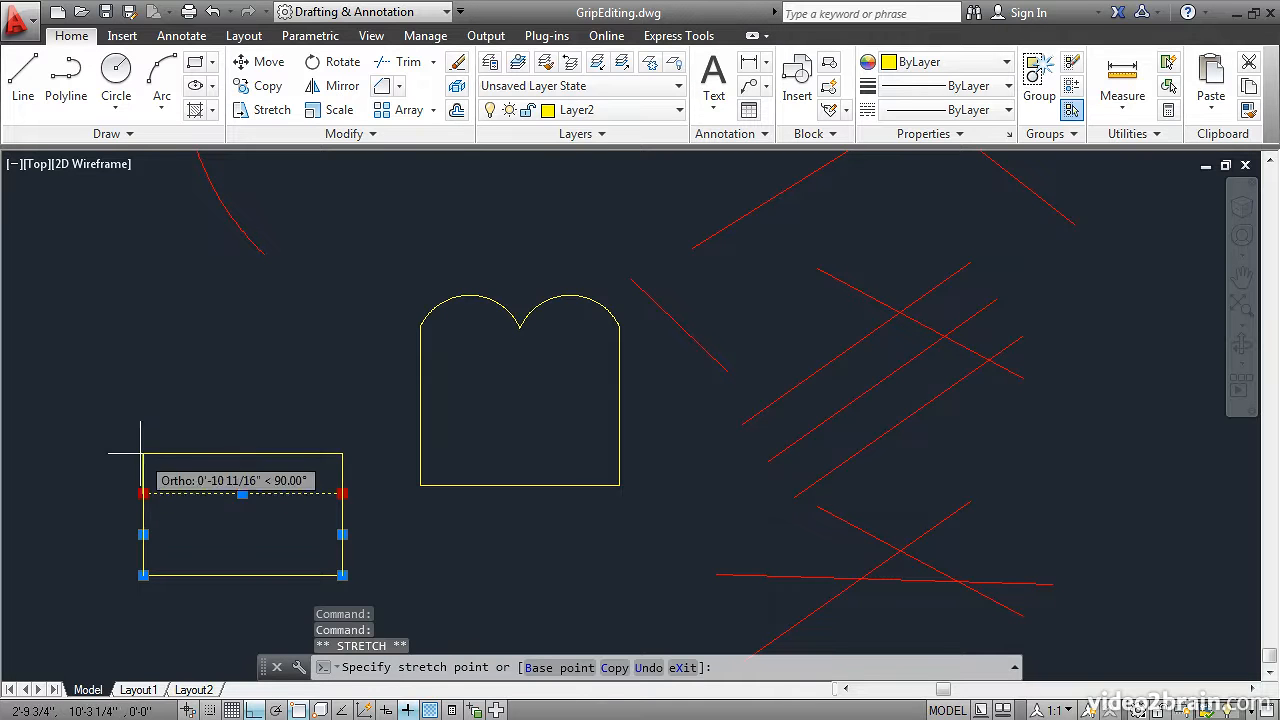
left_click(130, 342)
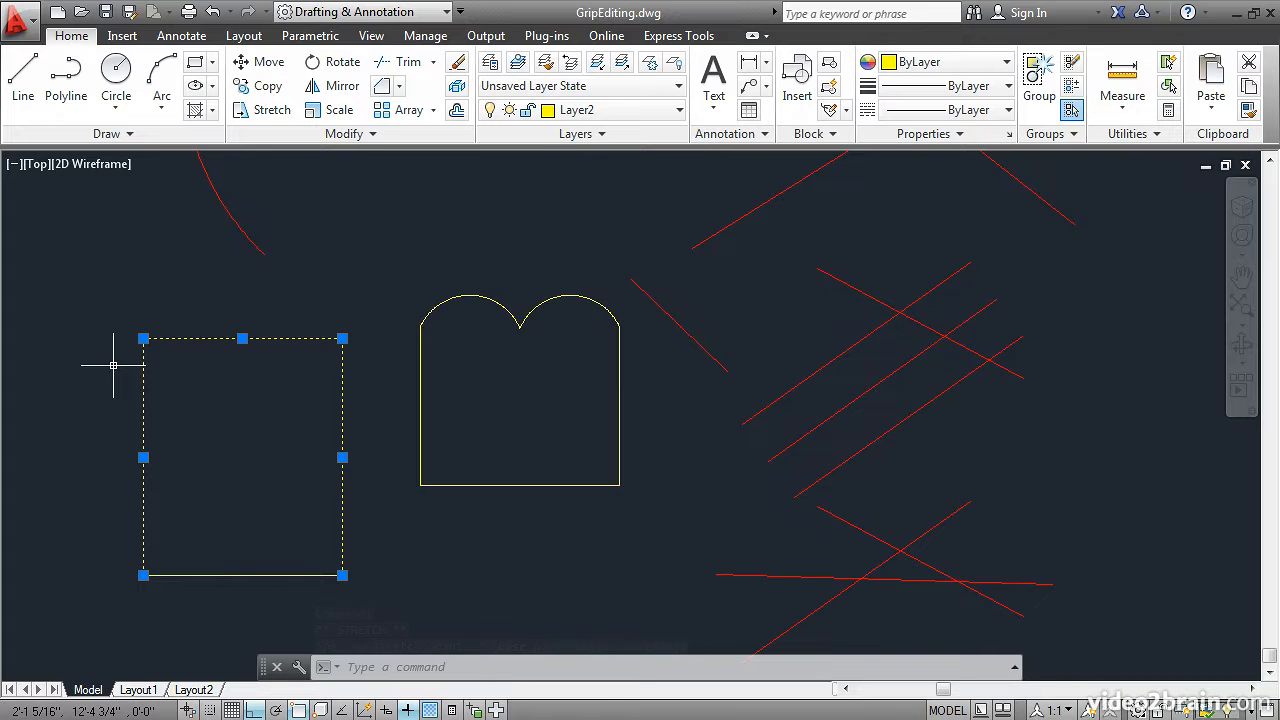
key("Escape")
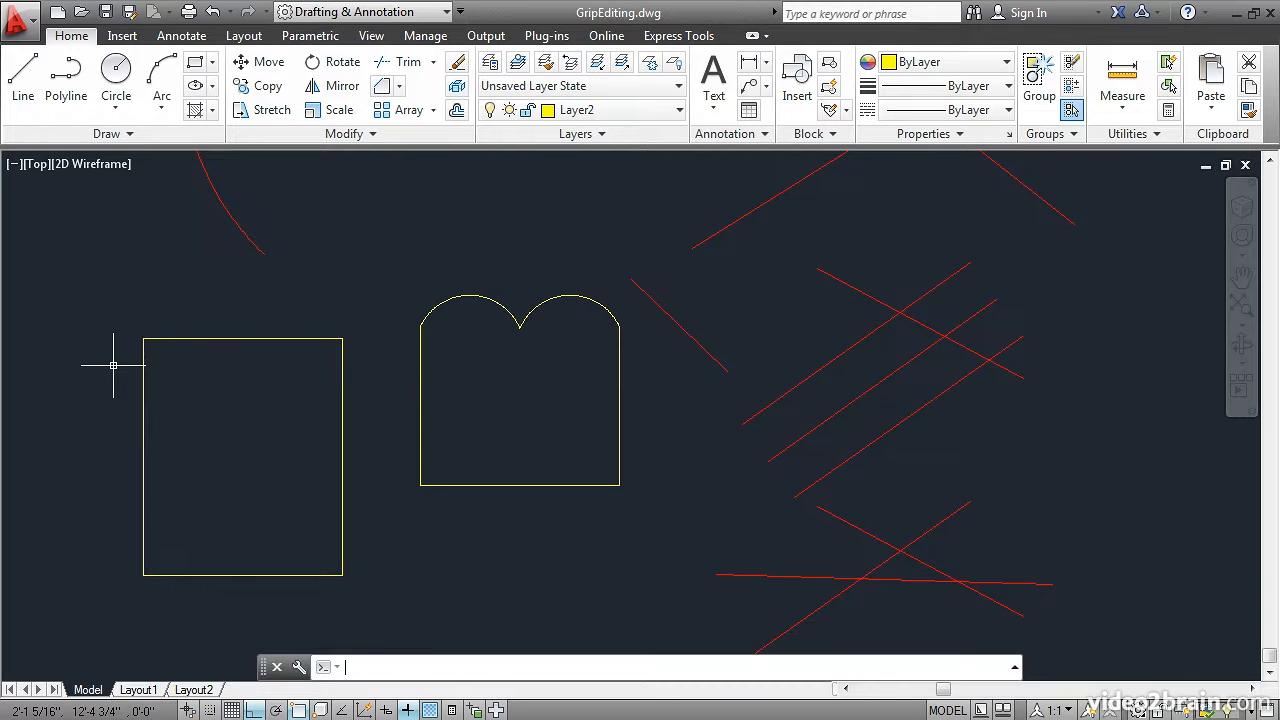